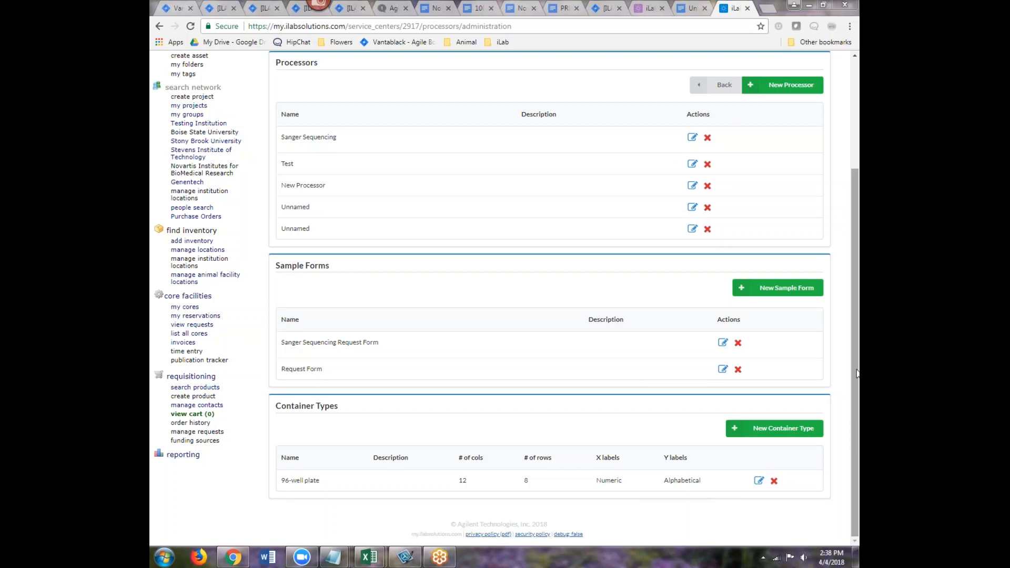
- Start a new container type named "8-well strip" with 1 column and 8 rows, leaving its description empty
mouse_move(856, 373)
mouse_down()
mouse_move(857, 270)
mouse_move(851, 374)
mouse_up()
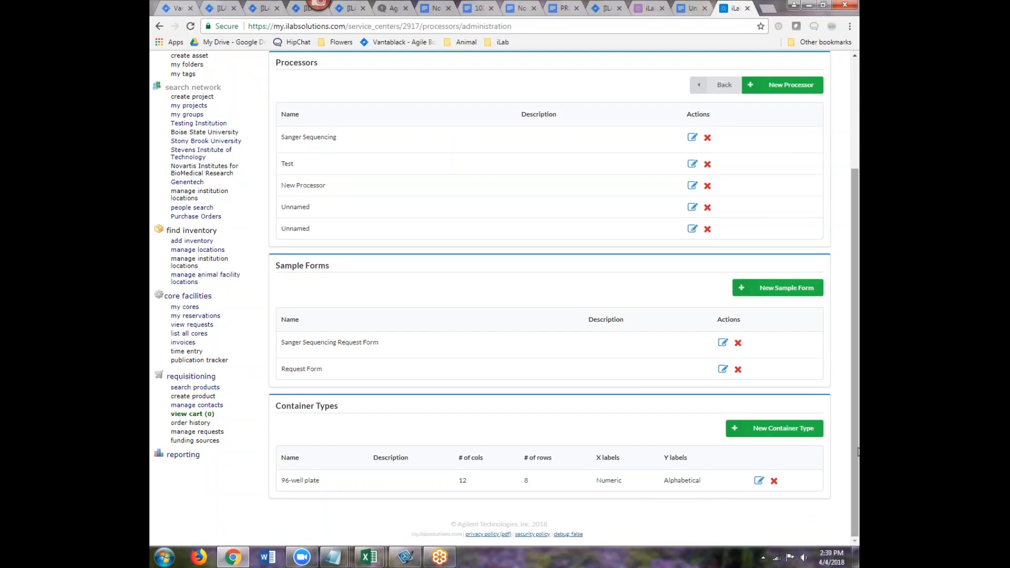
scroll(330, 173, up, 2)
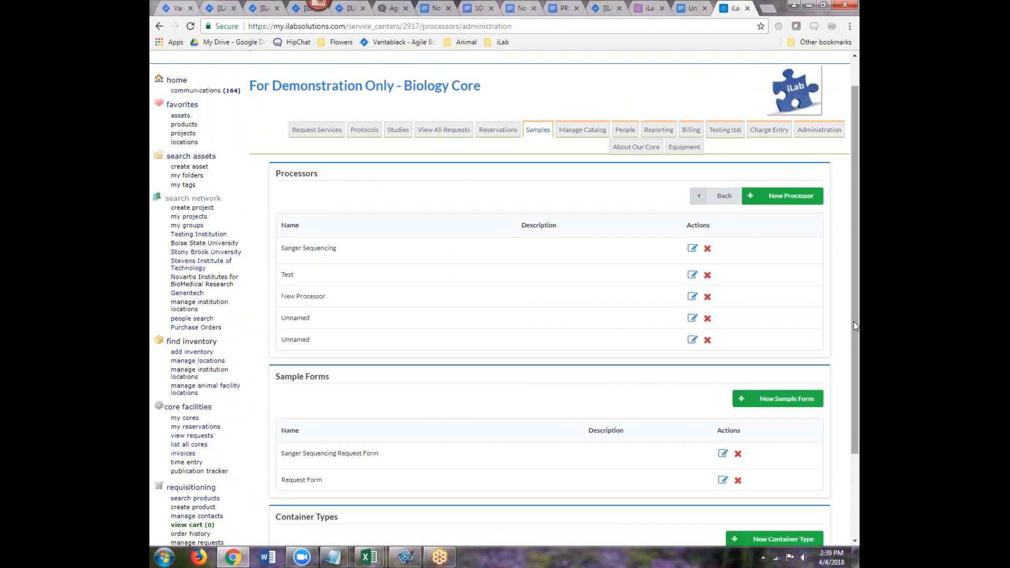
scroll(854, 326, down, 2)
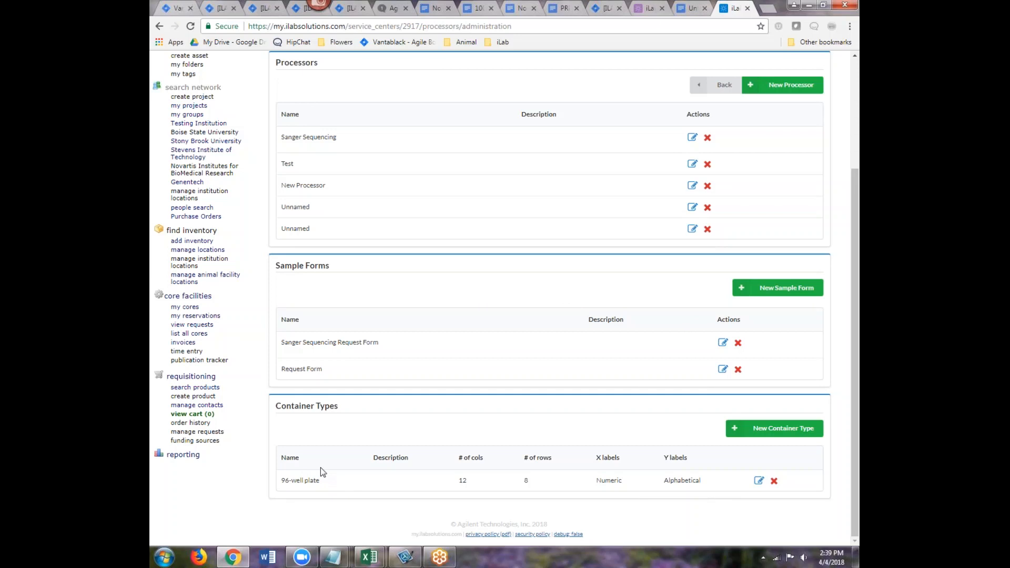
click(778, 429)
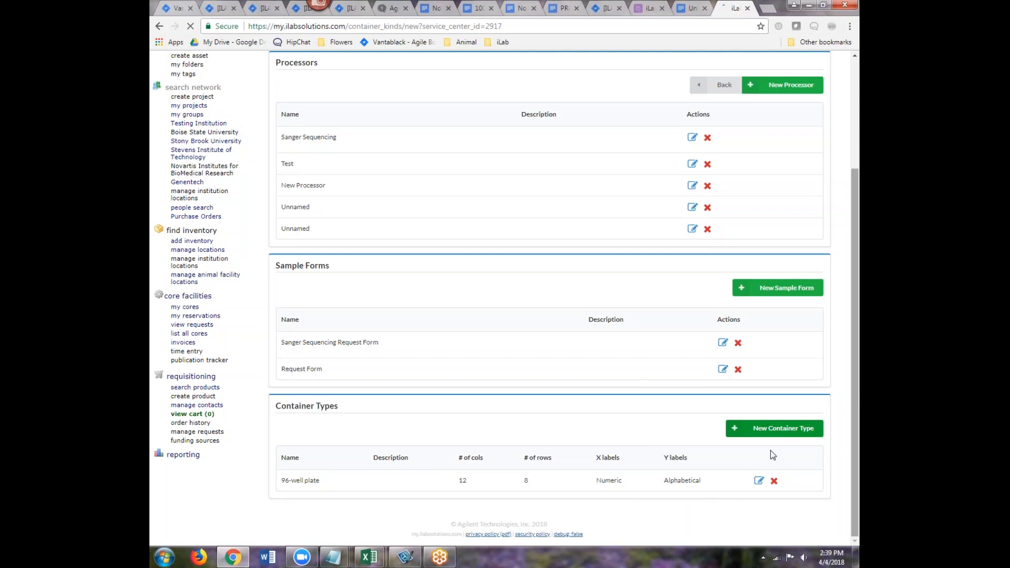
click(333, 188)
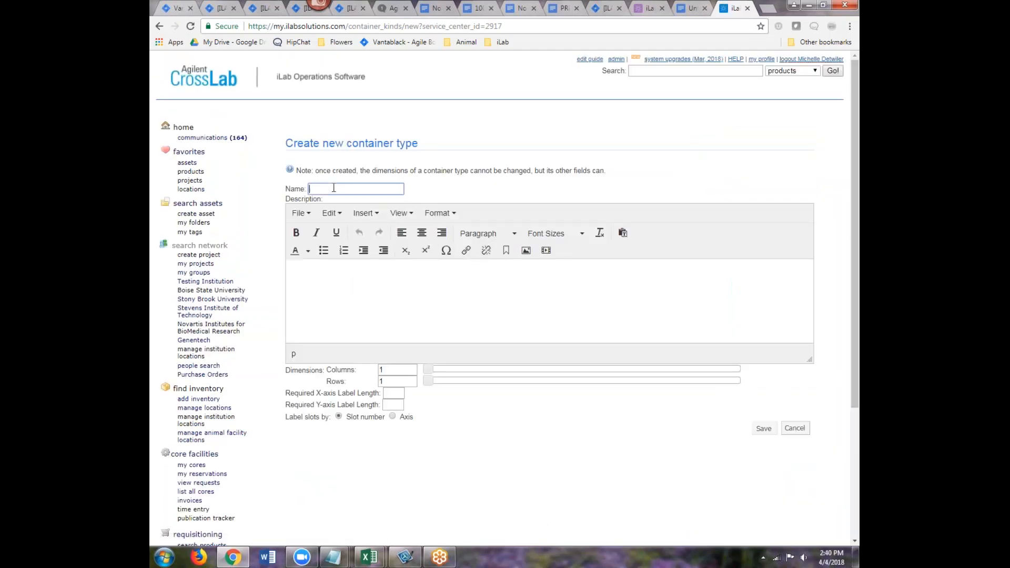
text(8-well strip)
click(677, 322)
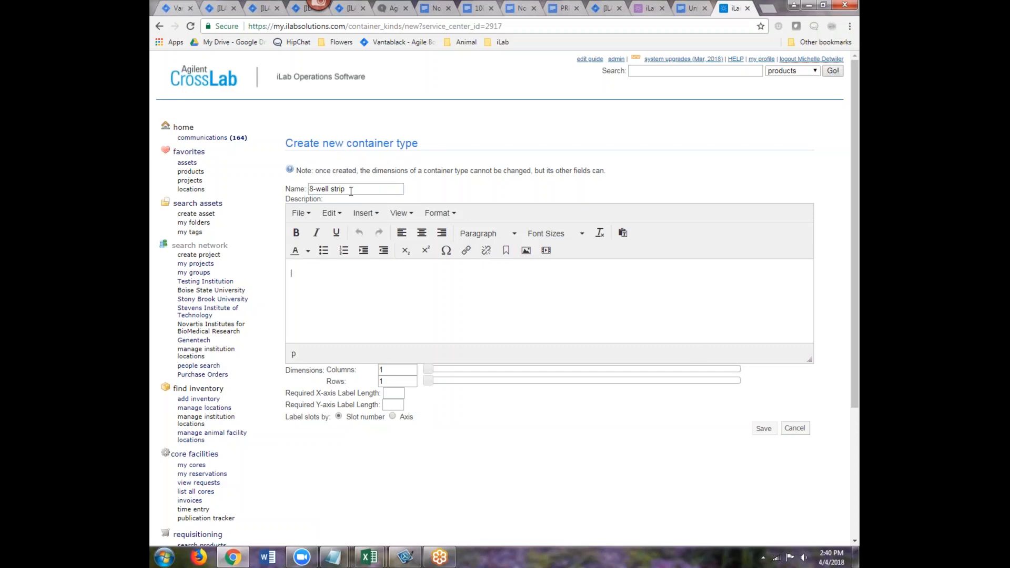
click(392, 371)
drag(386, 381, 377, 381)
text(8)
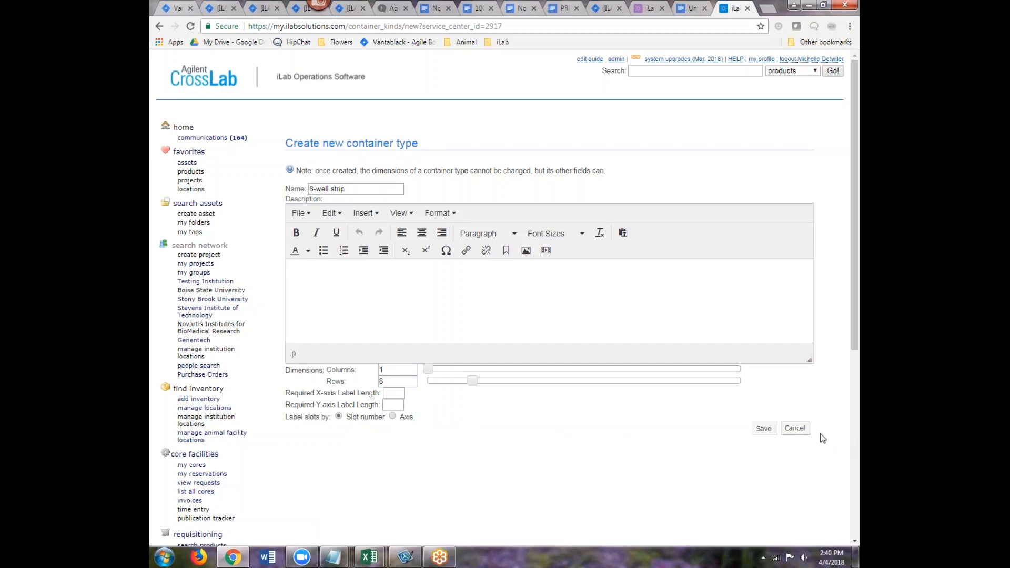
- Check the grid preview of the 8-well strip and discard the new container type without saving
scroll(375, 455, down, 6)
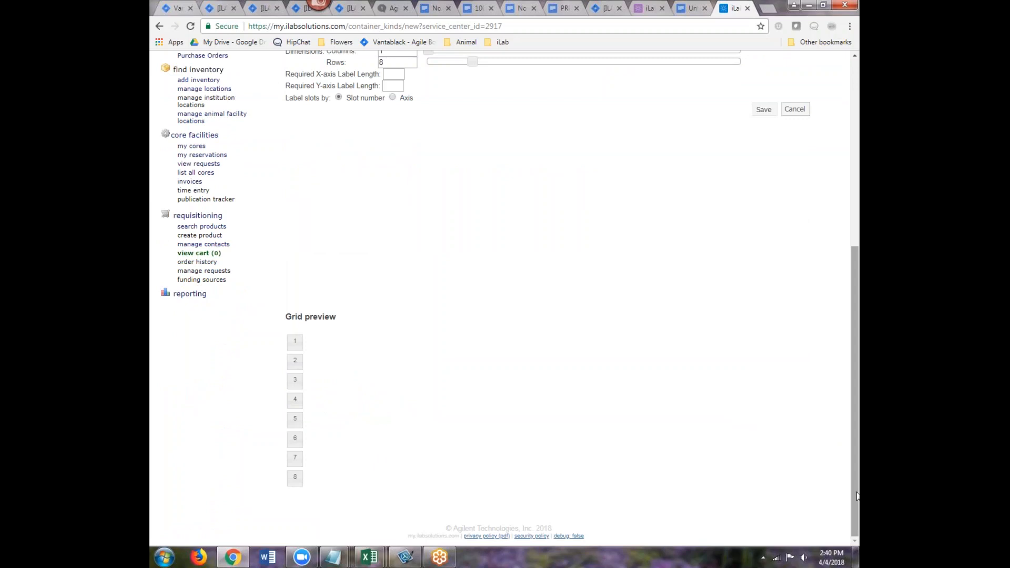
scroll(857, 495, up, 2)
scroll(857, 495, up, 4)
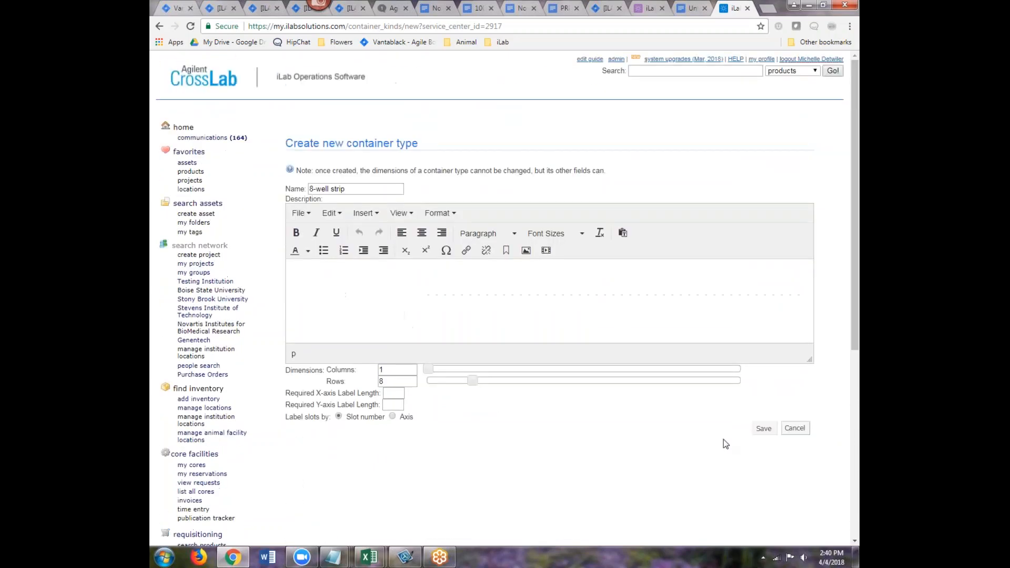
click(795, 429)
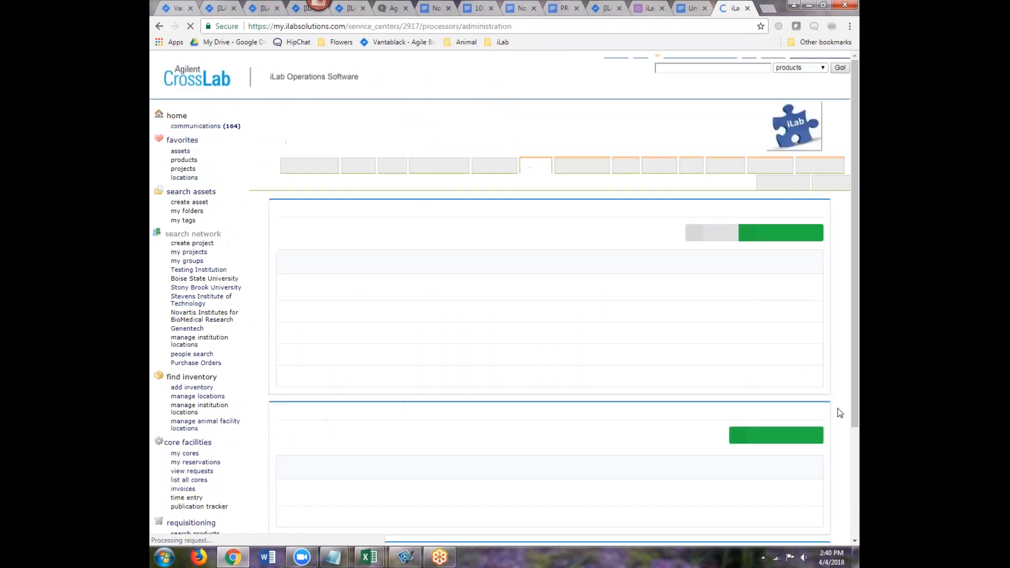
- Open the Sanger Sequencing Request Form for editing, examine its active and available columns, and leave it without saving
scroll(856, 388, down, 2)
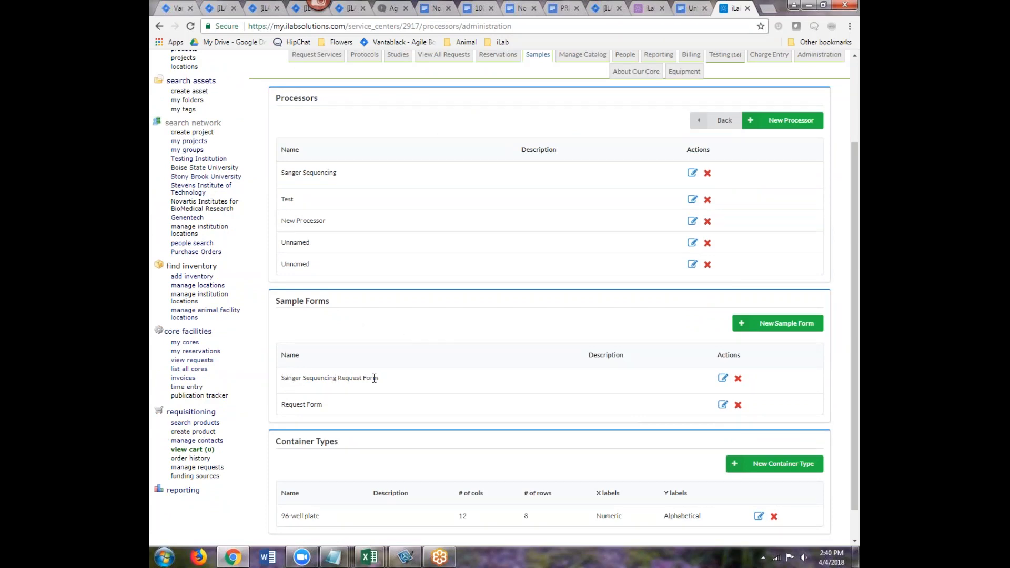
click(723, 378)
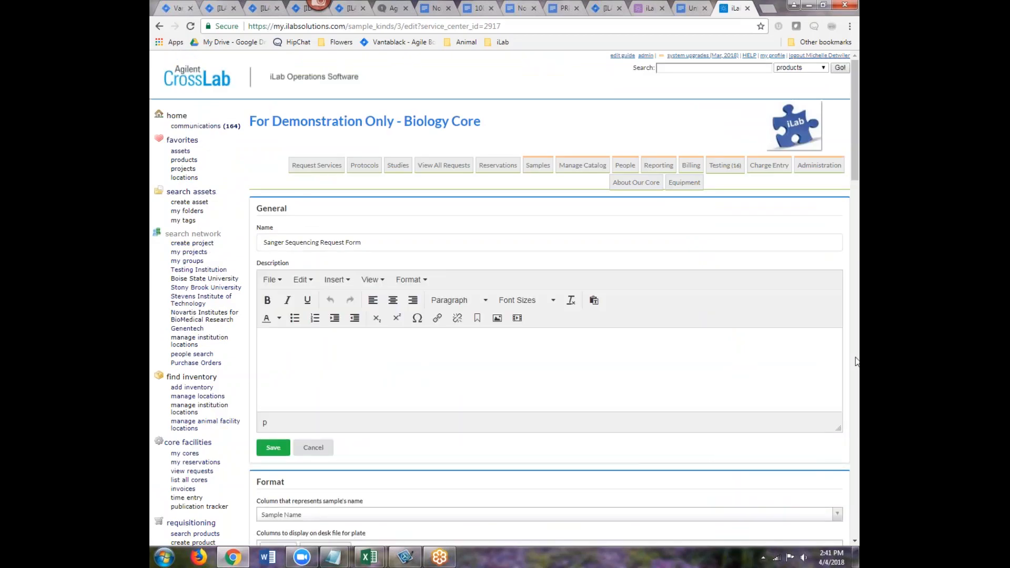
scroll(856, 361, down, 4)
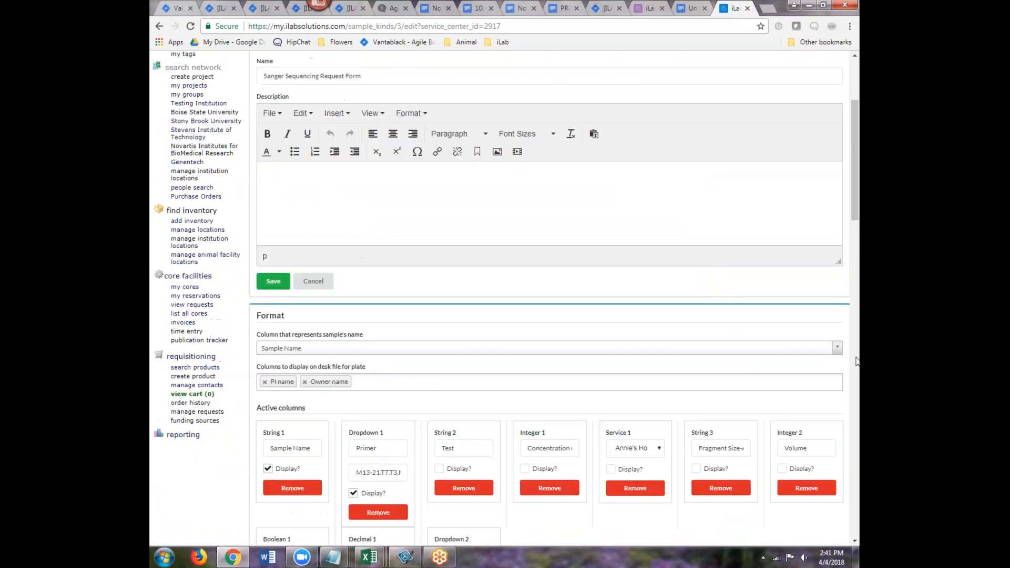
scroll(855, 360, down, 2)
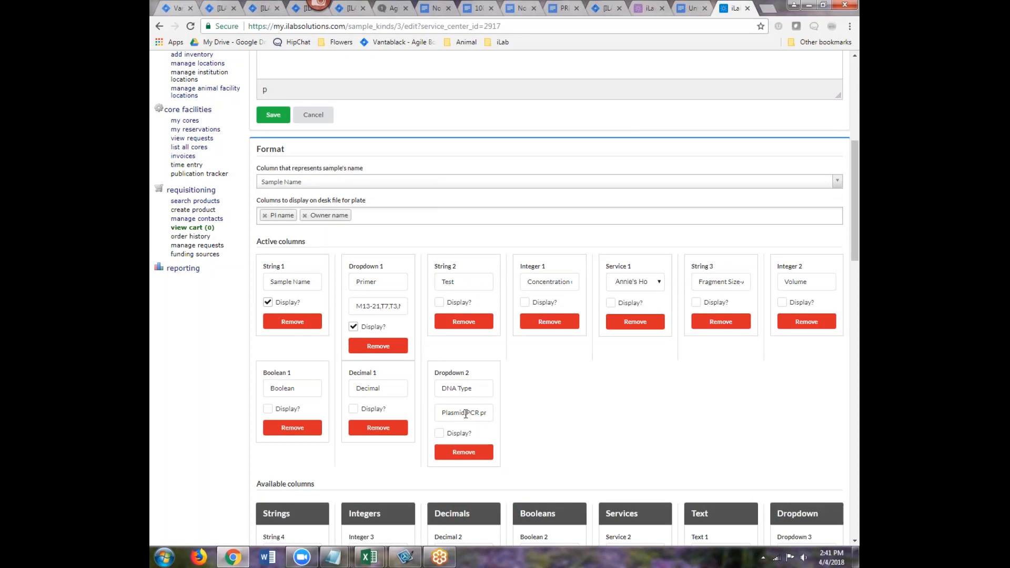
click(488, 414)
scroll(853, 399, up, 4)
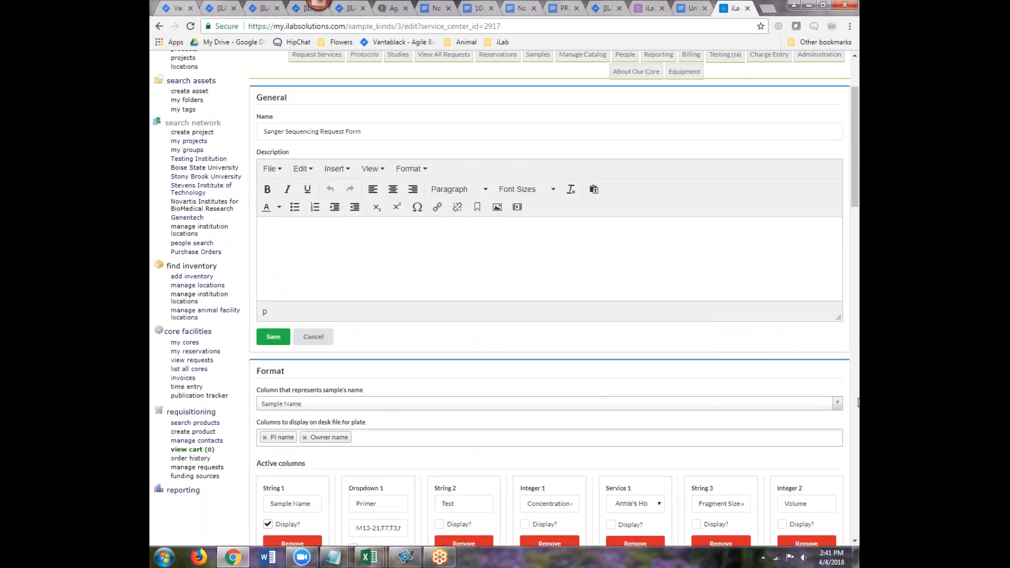
scroll(857, 402, down, 6)
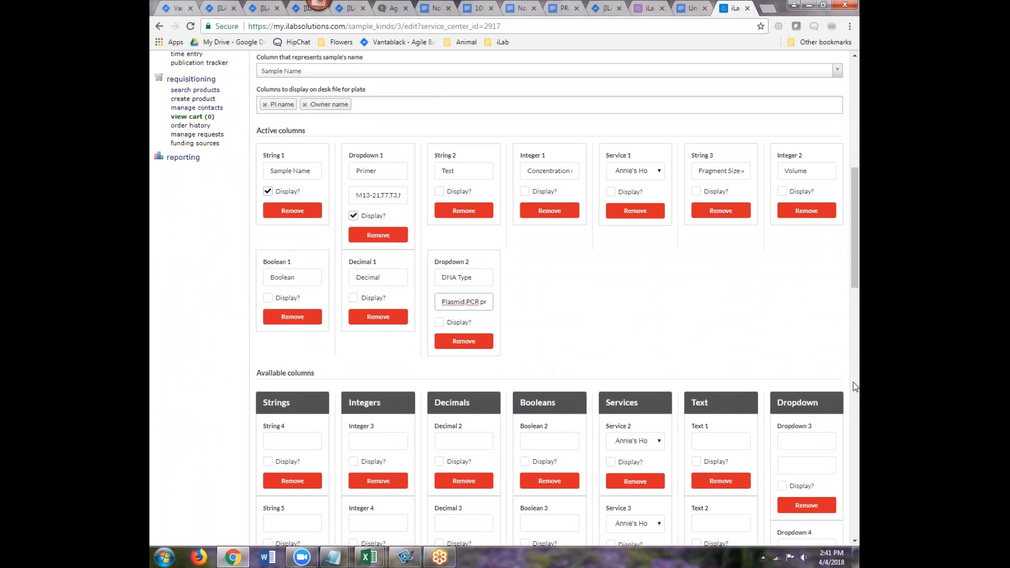
scroll(855, 387, up, 5)
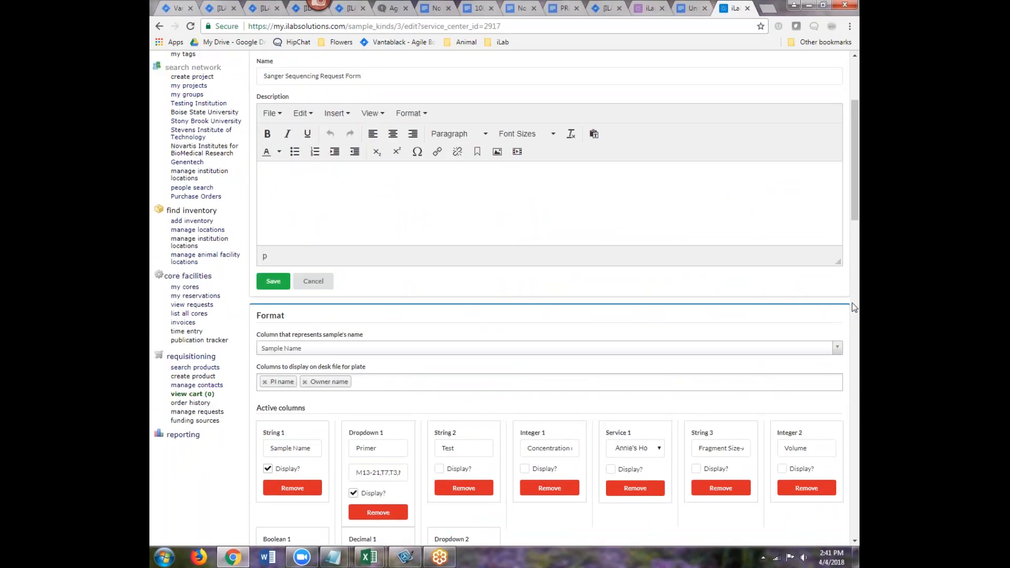
scroll(852, 303, up, 2)
click(314, 391)
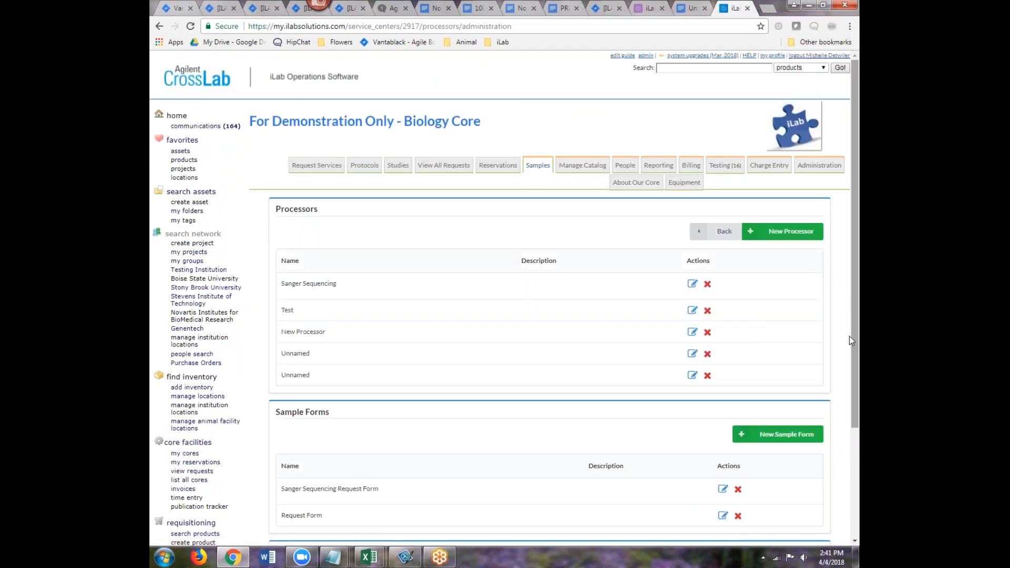
- Open the Sanger Sequencing processor for editing and examine its container, sample form, well sorting, test sample and protocol settings
scroll(848, 341, down, 3)
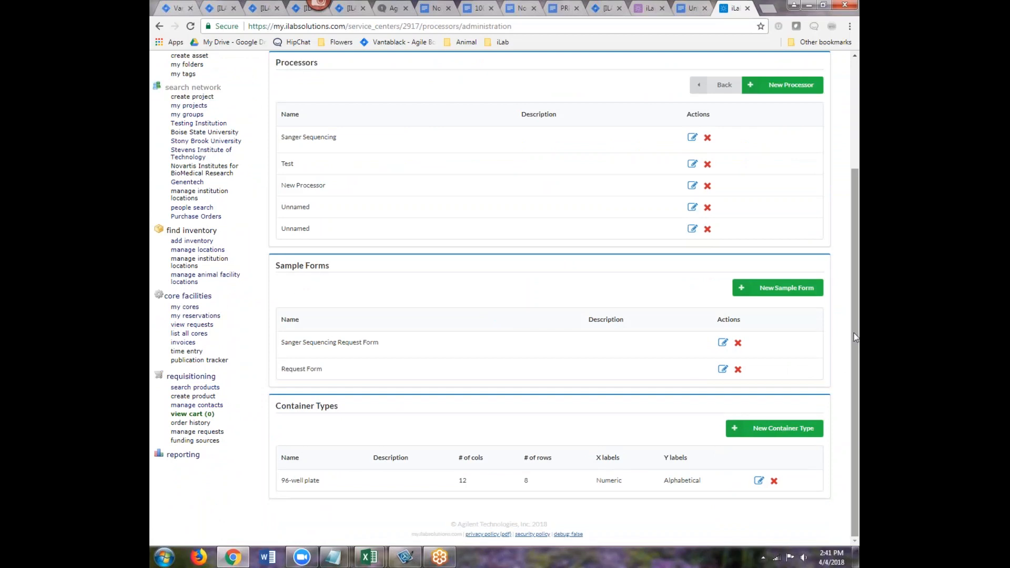
scroll(854, 315, up, 2)
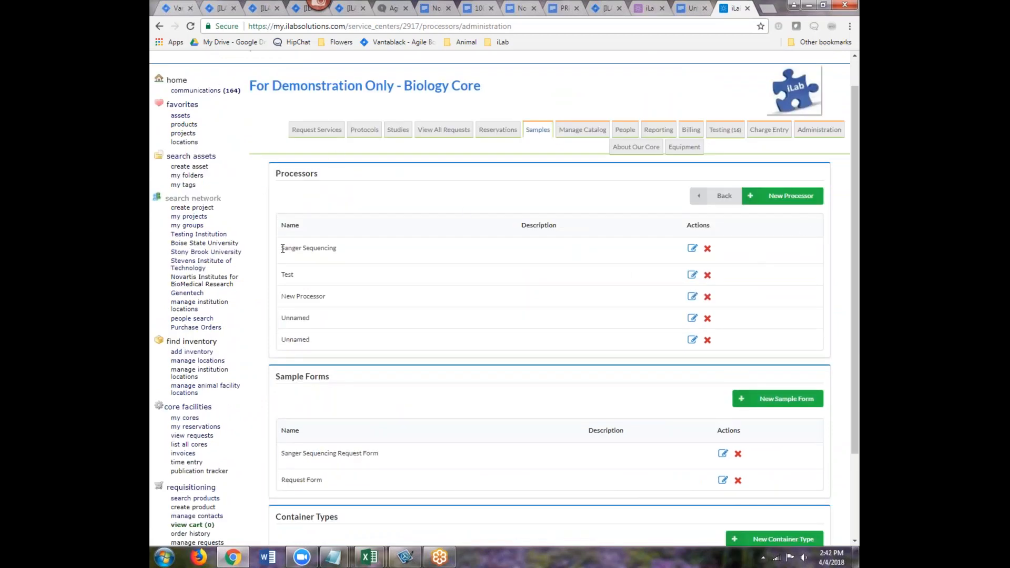
click(692, 249)
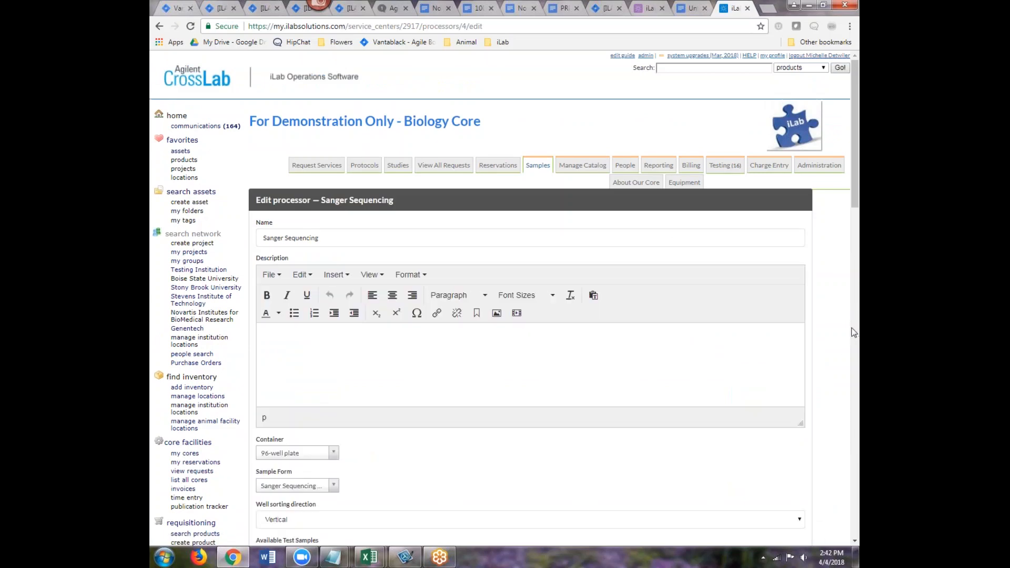
scroll(858, 331, down, 4)
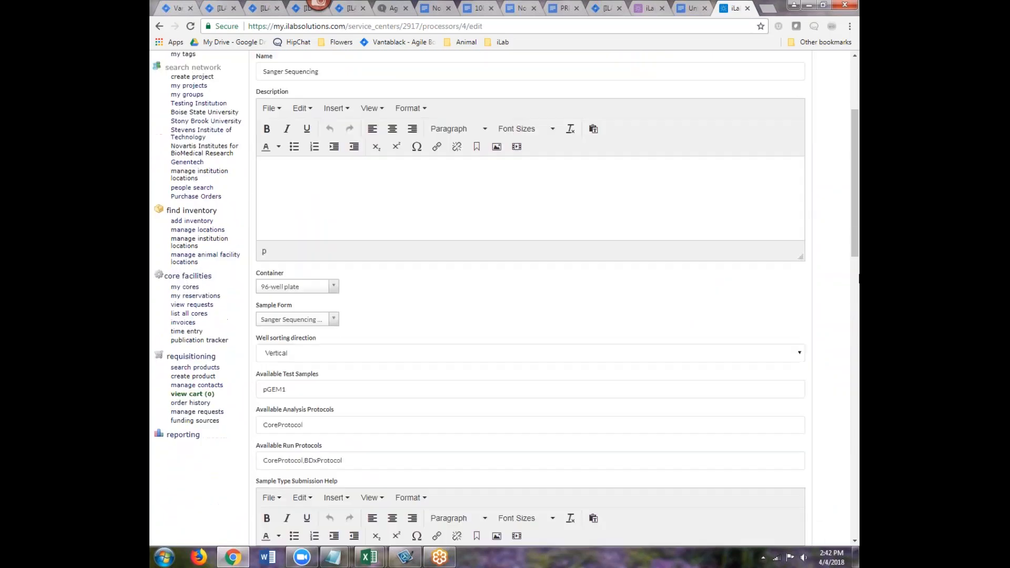
scroll(322, 93, up, 2)
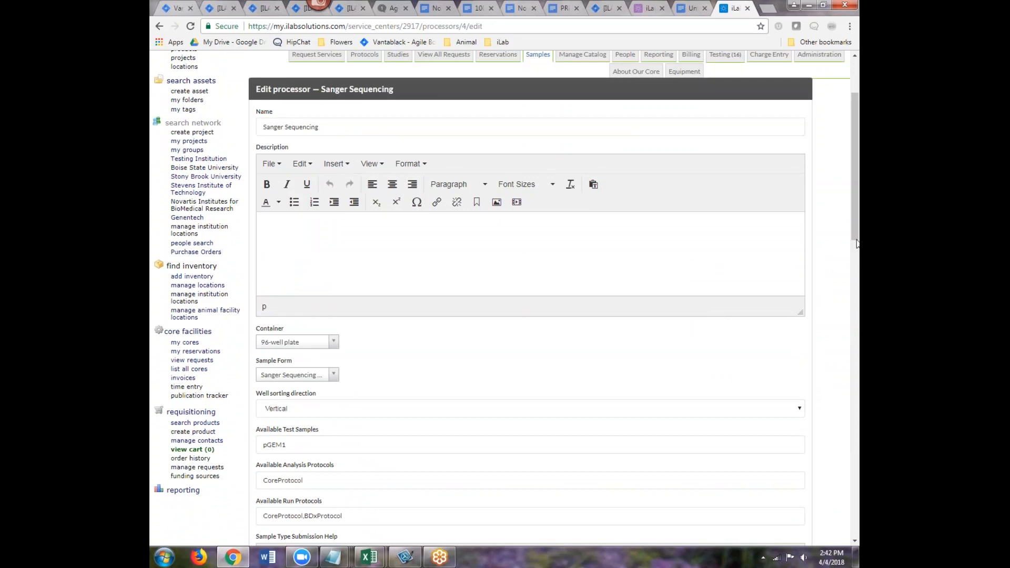
scroll(856, 231, down, 2)
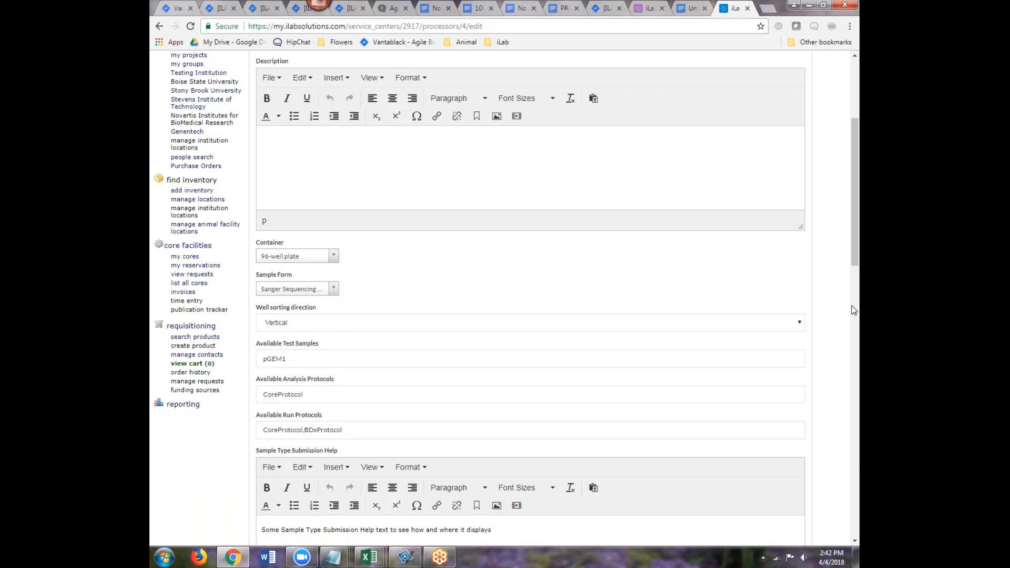
scroll(853, 310, down, 1)
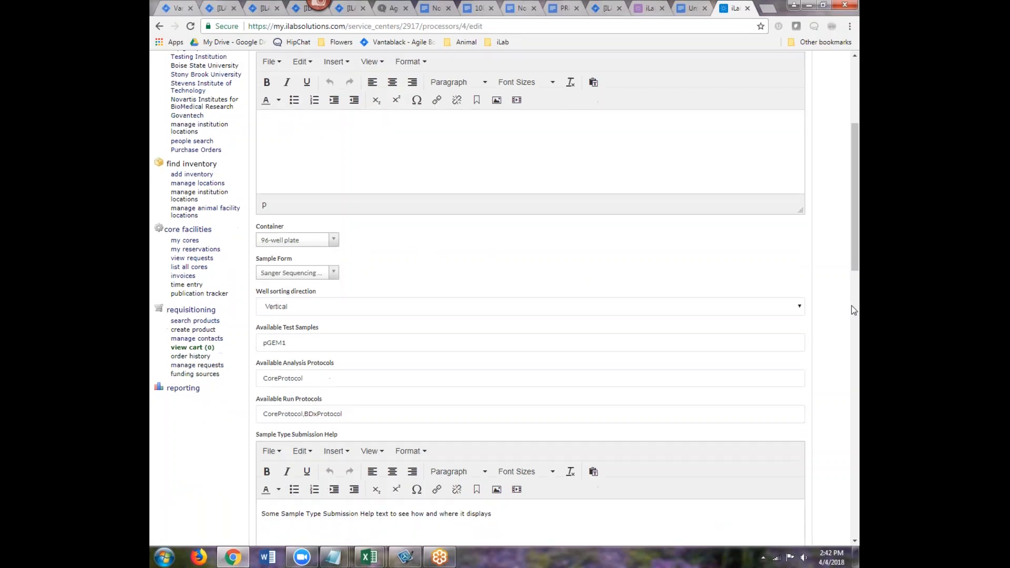
scroll(853, 310, down, 2)
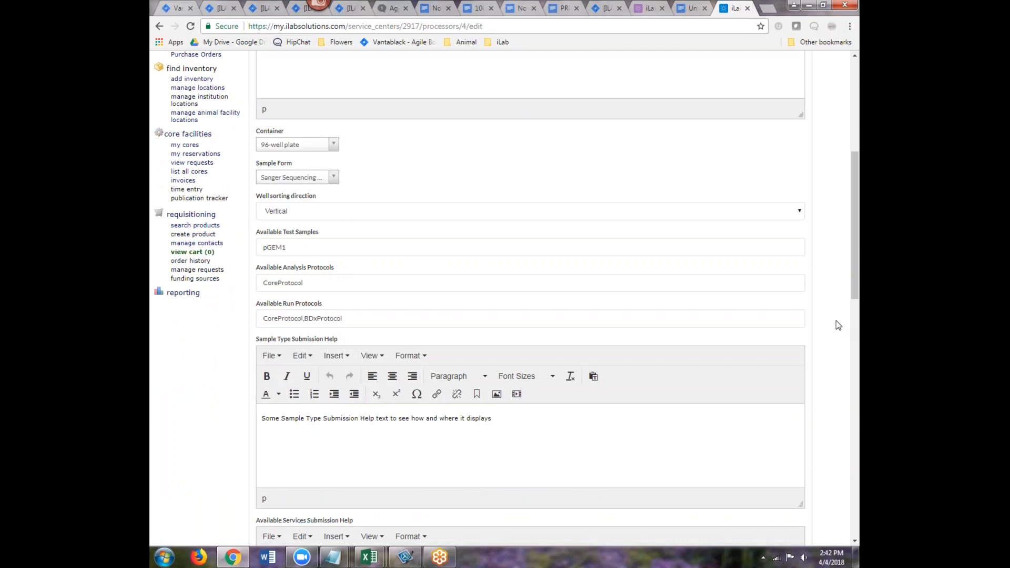
scroll(586, 228, down, 1)
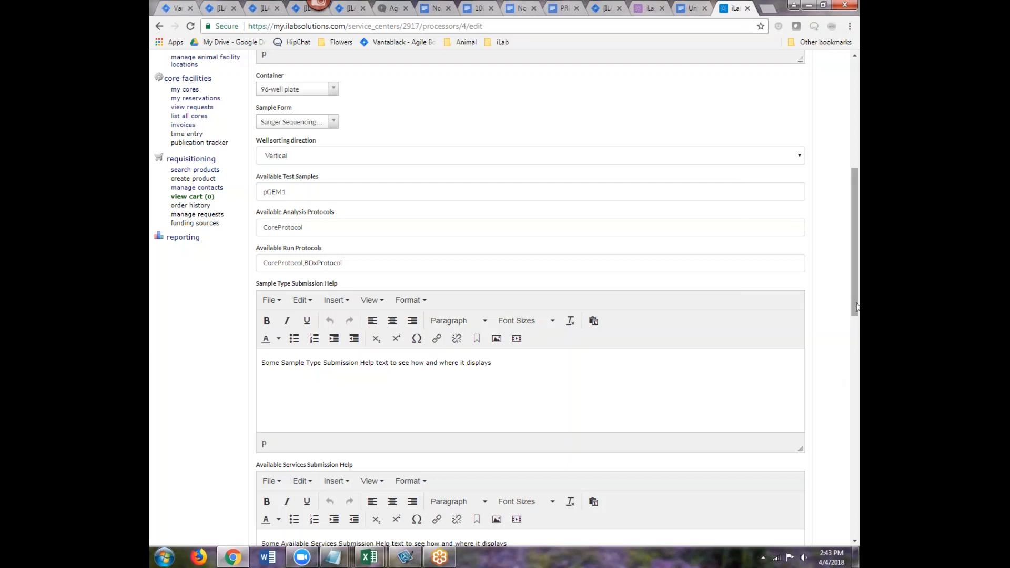
- Examine the Sanger Sequencing processor's submission help texts, available submission types, billing service groupings and file templates
scroll(392, 228, down, 5)
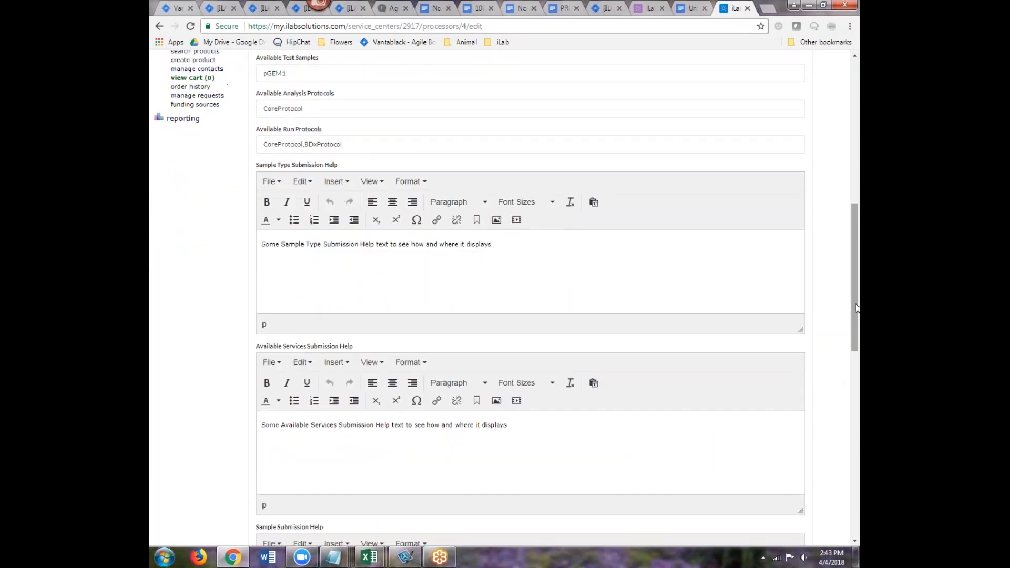
drag(855, 395, 856, 307)
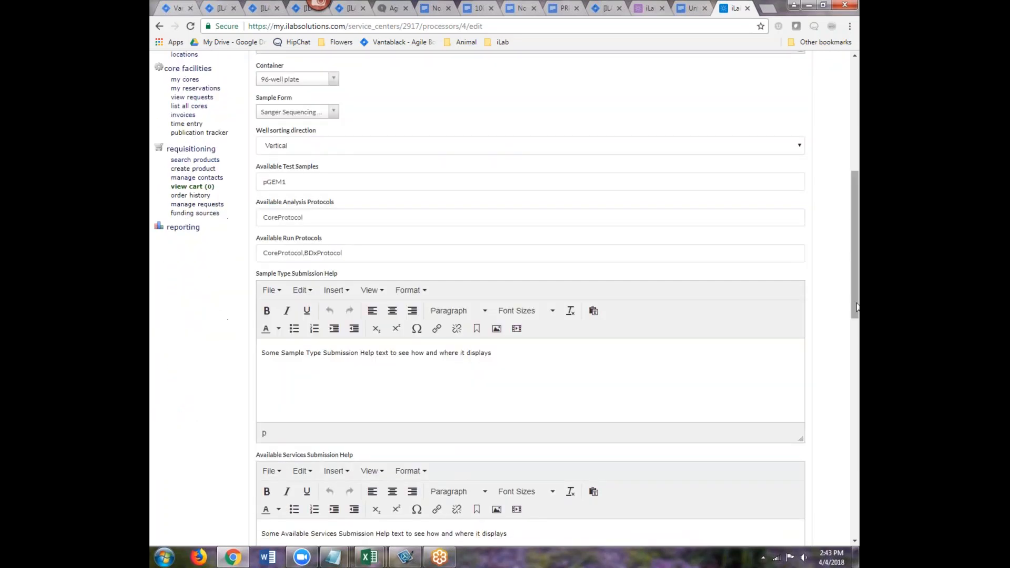
scroll(856, 308, down, 6)
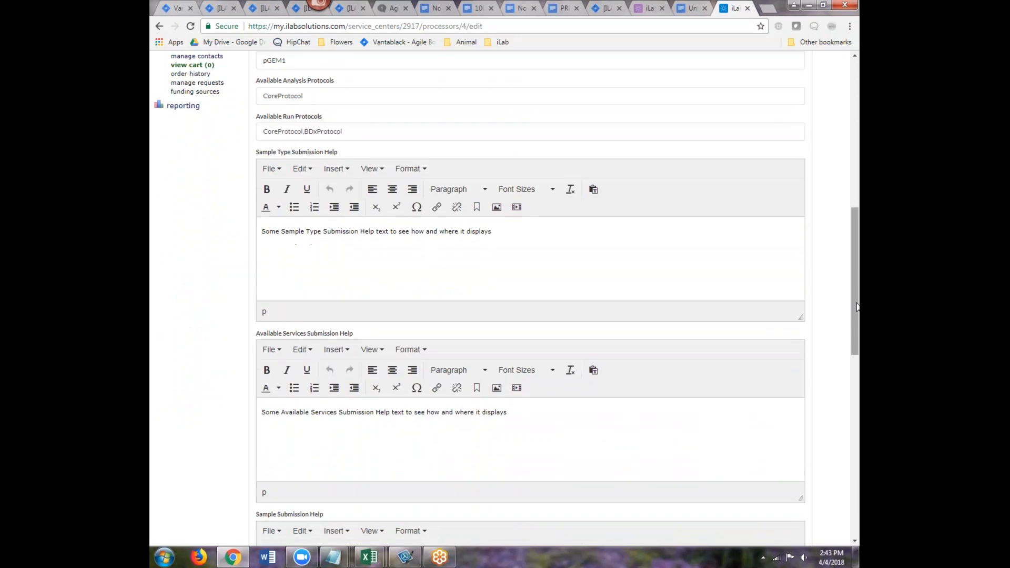
scroll(856, 308, down, 5)
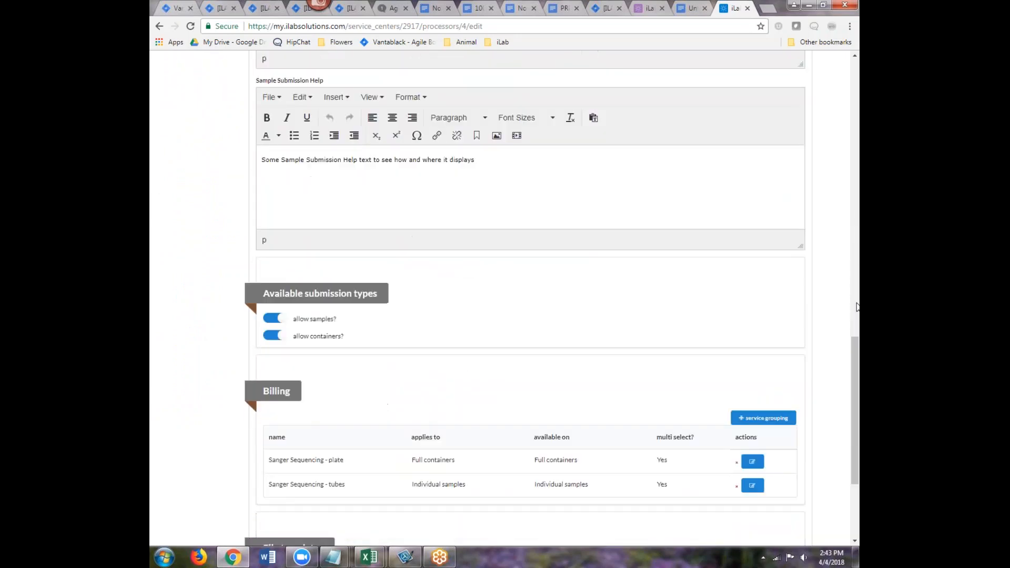
scroll(857, 313, down, 1)
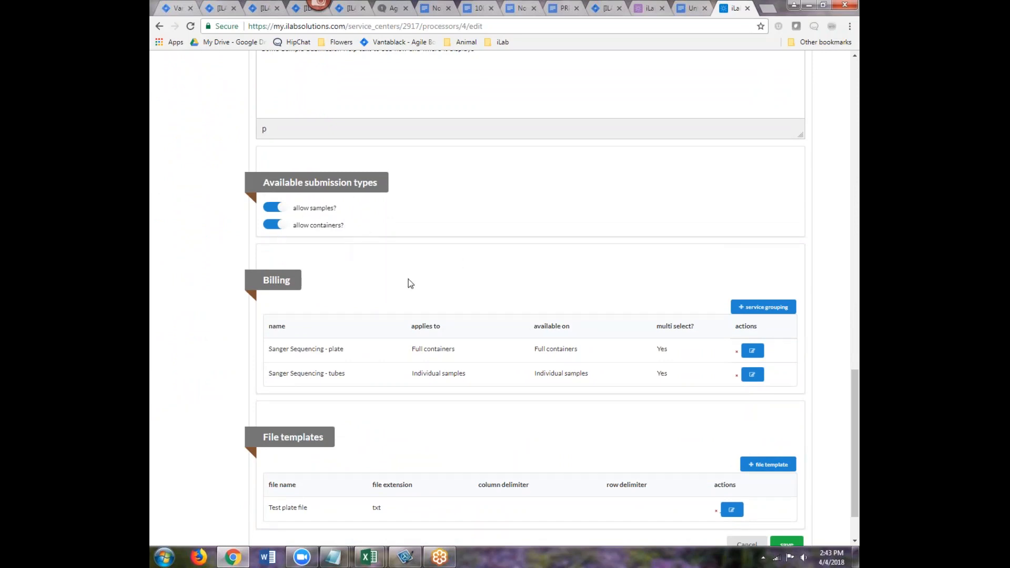
scroll(324, 244, down, 2)
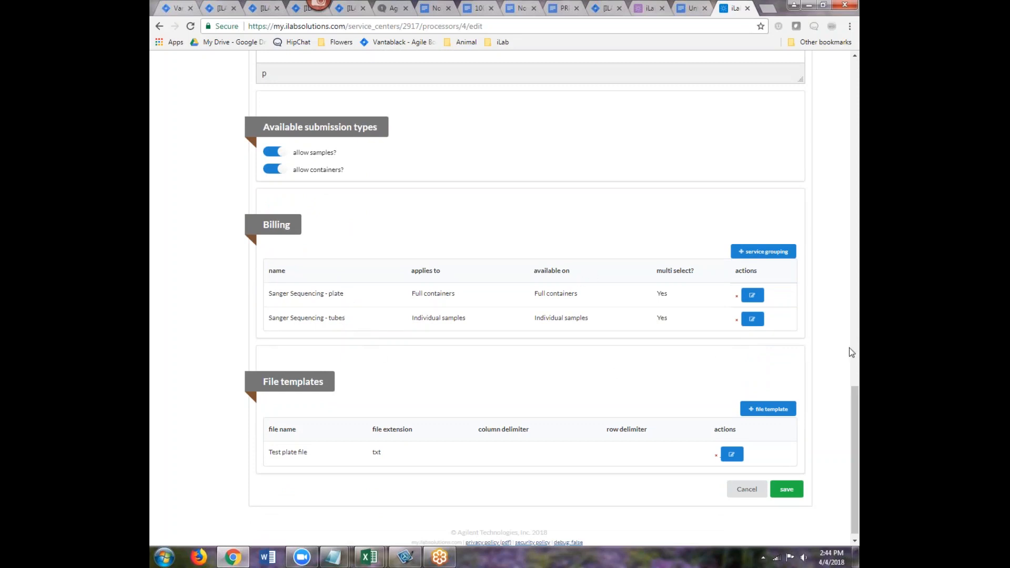
scroll(227, 400, down, 1)
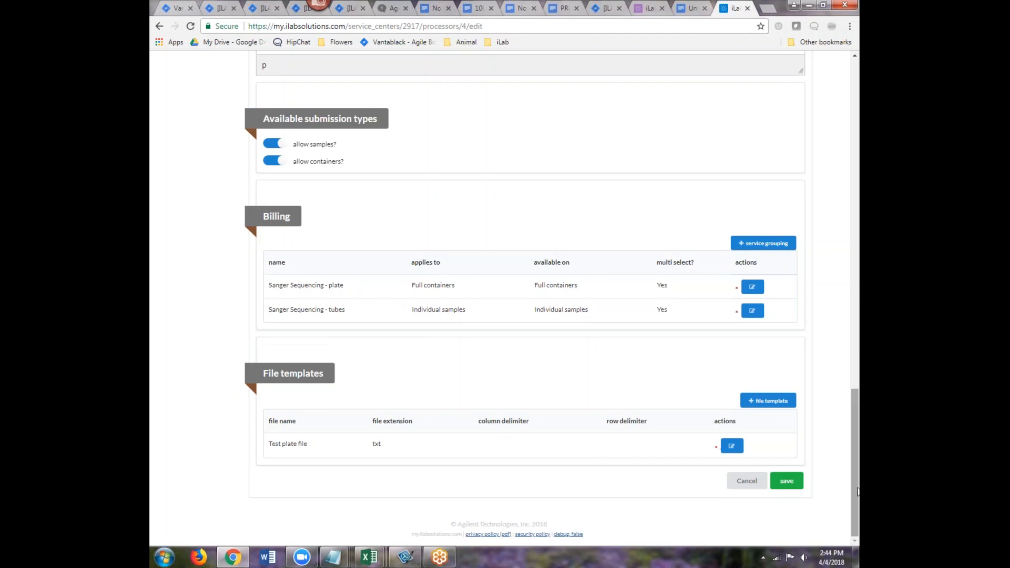
scroll(857, 491, up, 10)
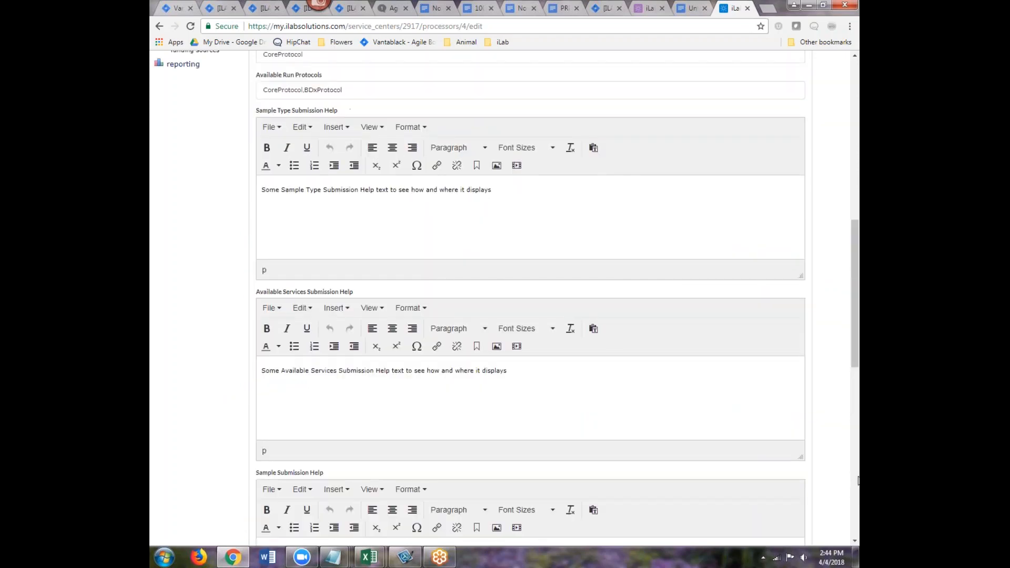
- Review the Sanger Sequencing processor's settings from the name down to the file templates and leave it without saving
scroll(857, 480, up, 10)
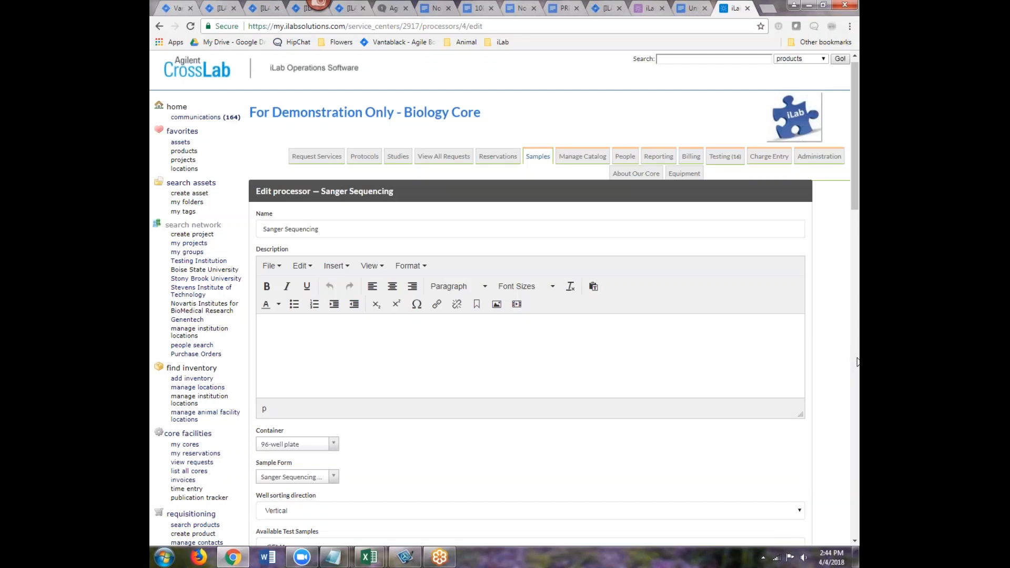
scroll(857, 361, down, 15)
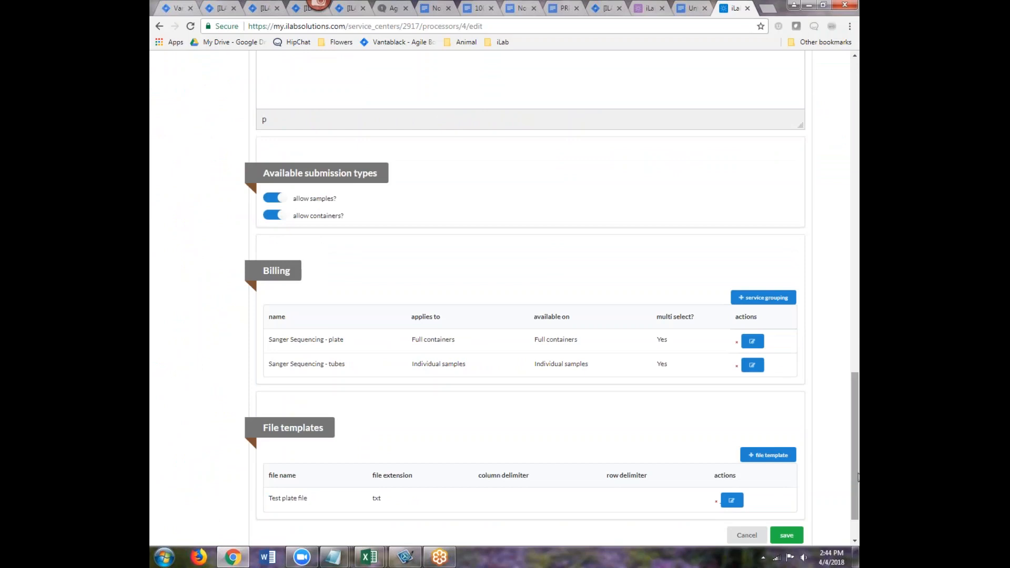
scroll(857, 477, down, 1)
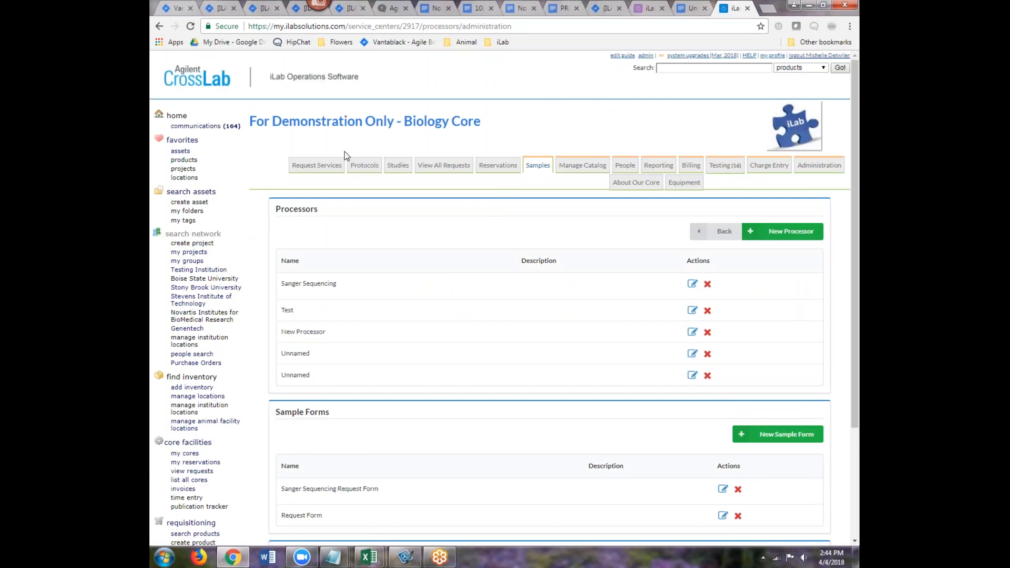
- Initiate a service request from the unclassified Sanger Sequencing Sample Processing template
click(318, 167)
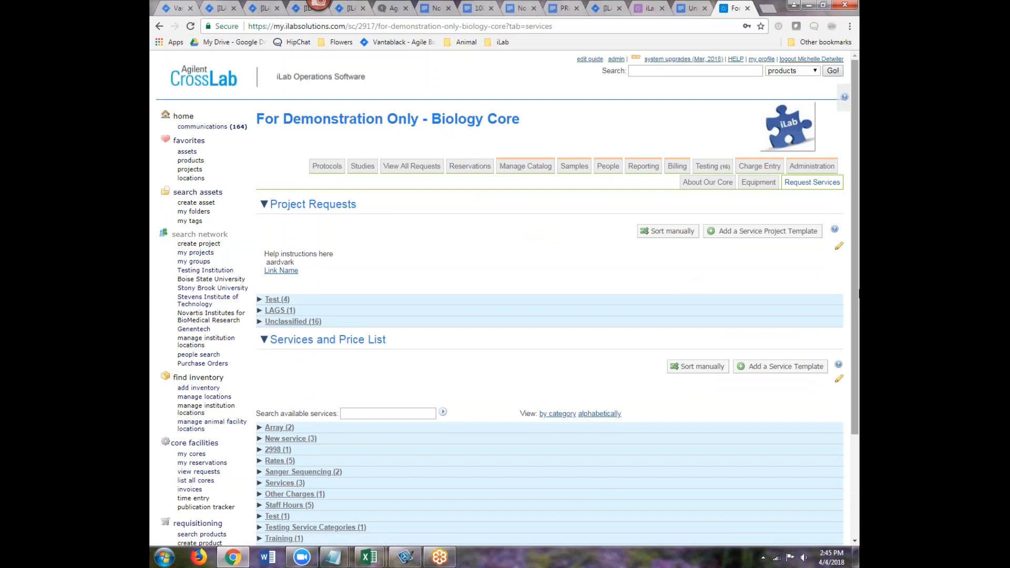
click(294, 309)
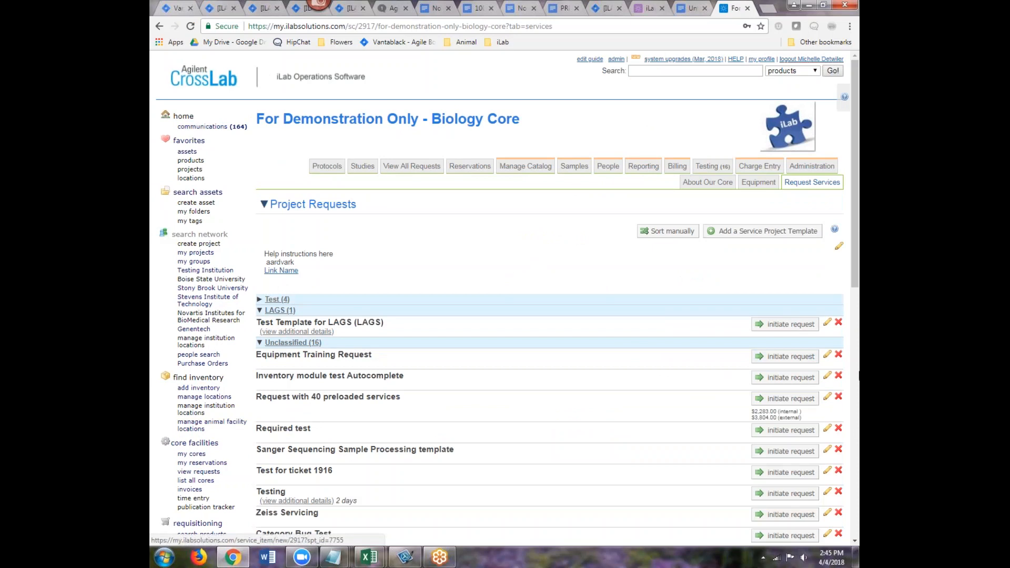
click(781, 450)
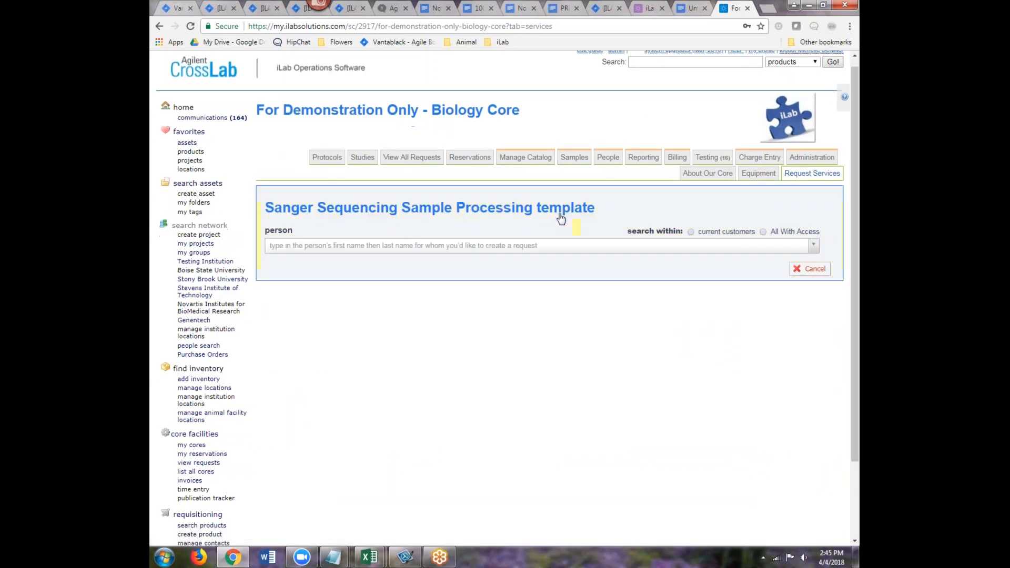
- Select the customer for the request, choose iLab Ordering as the lab, and proceed to the request form
click(325, 152)
text(det)
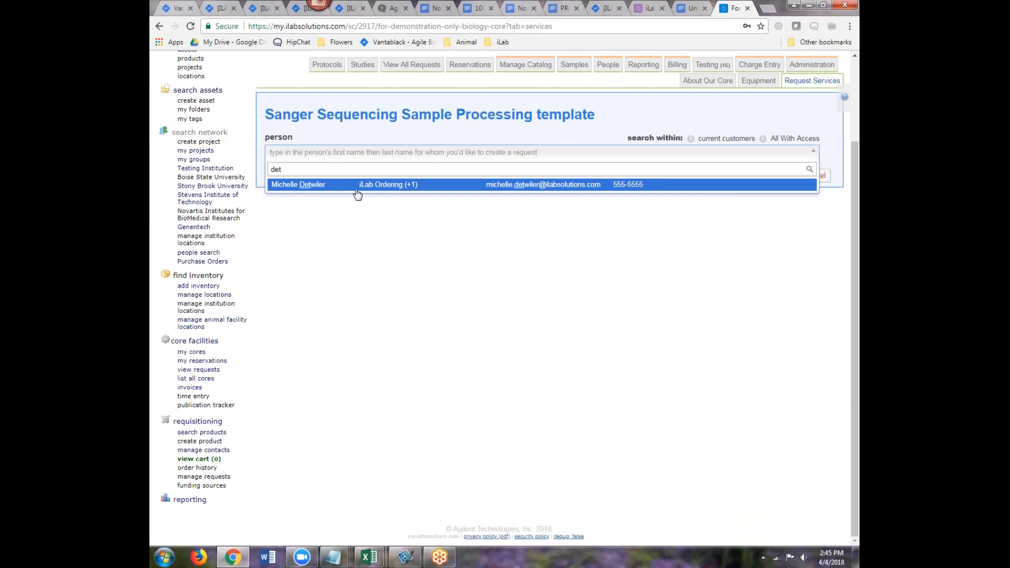
click(352, 188)
click(336, 185)
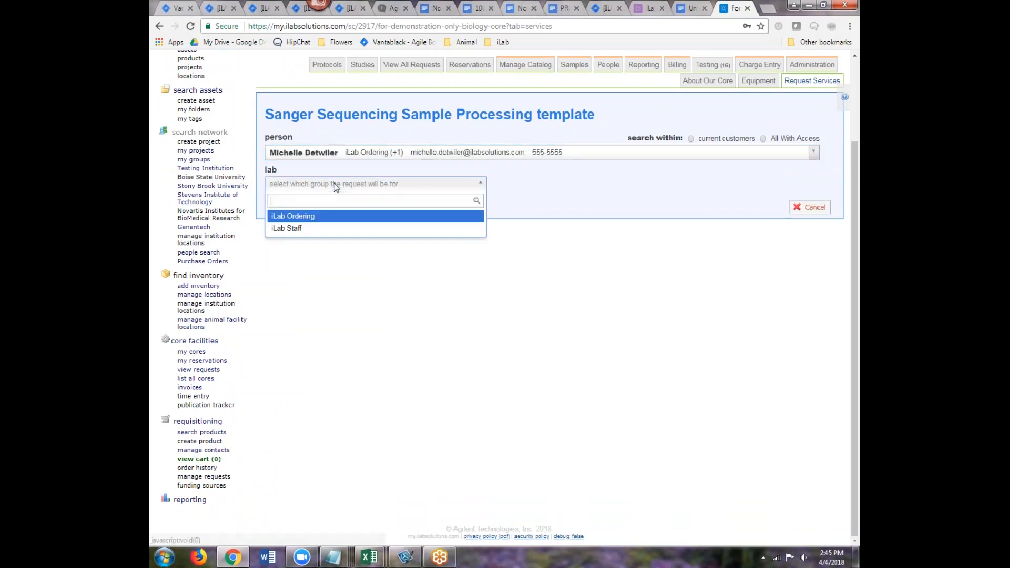
click(314, 217)
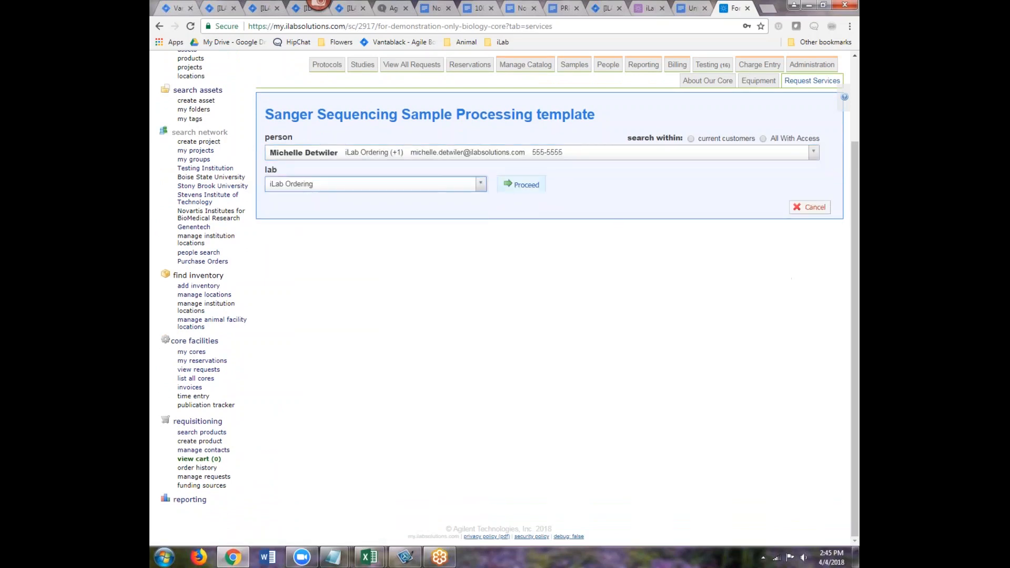
click(521, 183)
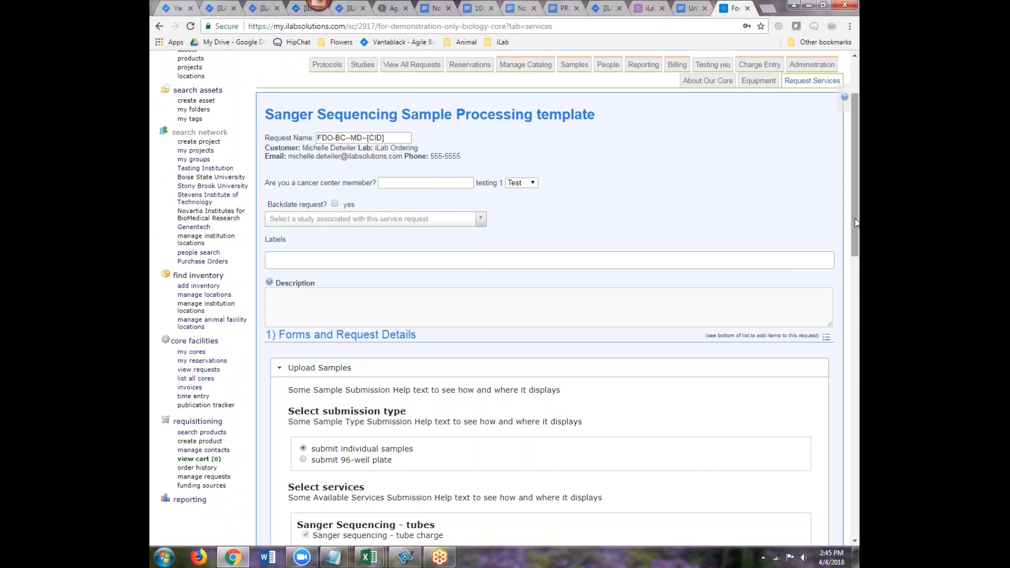
- Examine the request form's submission type options, Sanger Sequencing tube service and sample information grid
drag(855, 230, 855, 264)
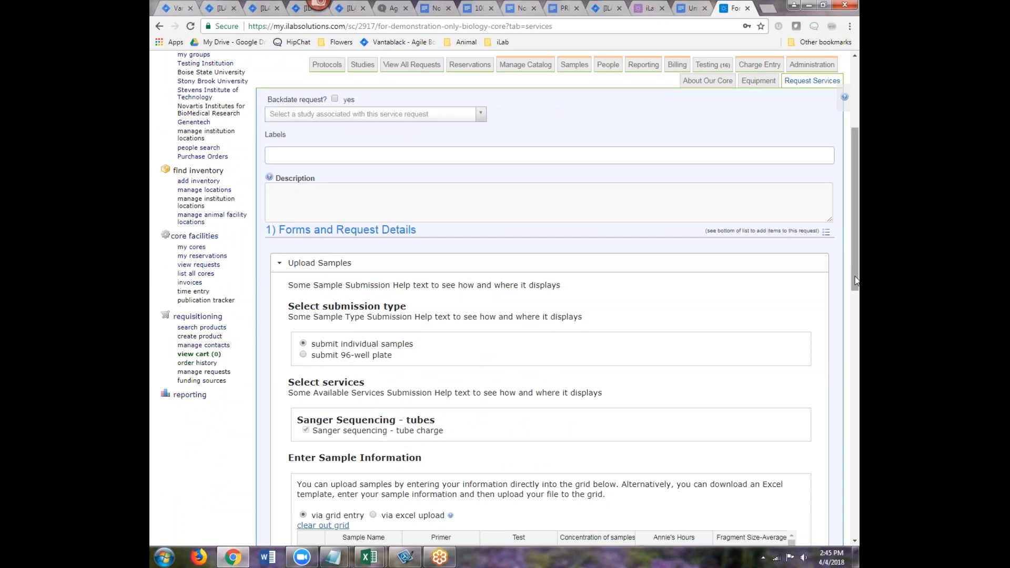
drag(858, 295, 858, 318)
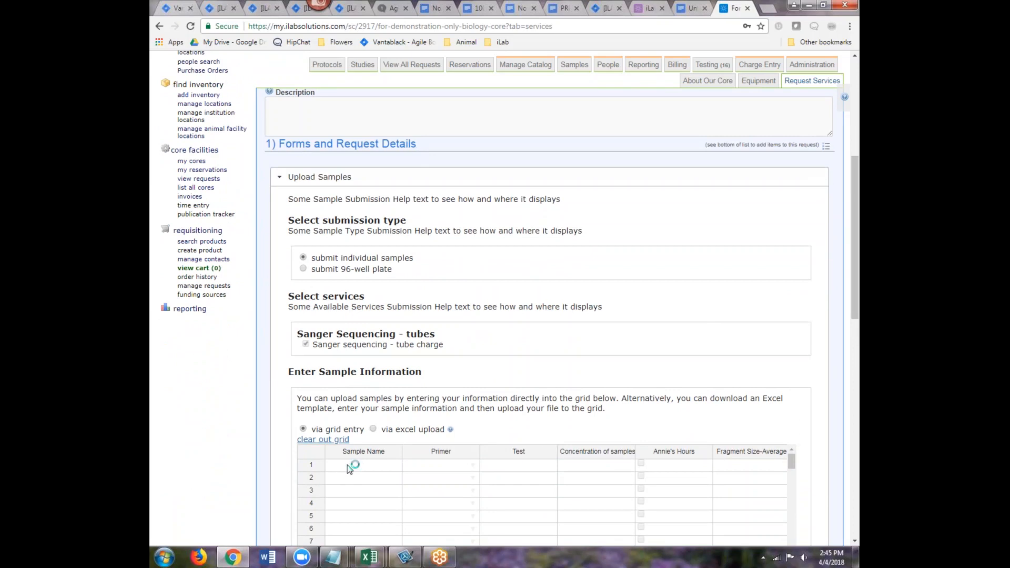
drag(855, 311, 855, 336)
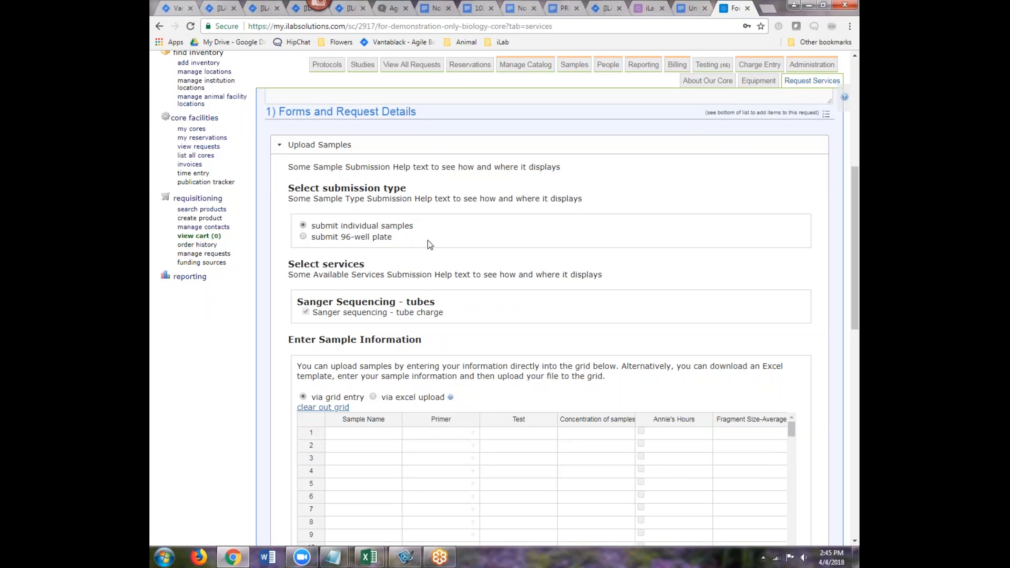
drag(851, 322, 853, 344)
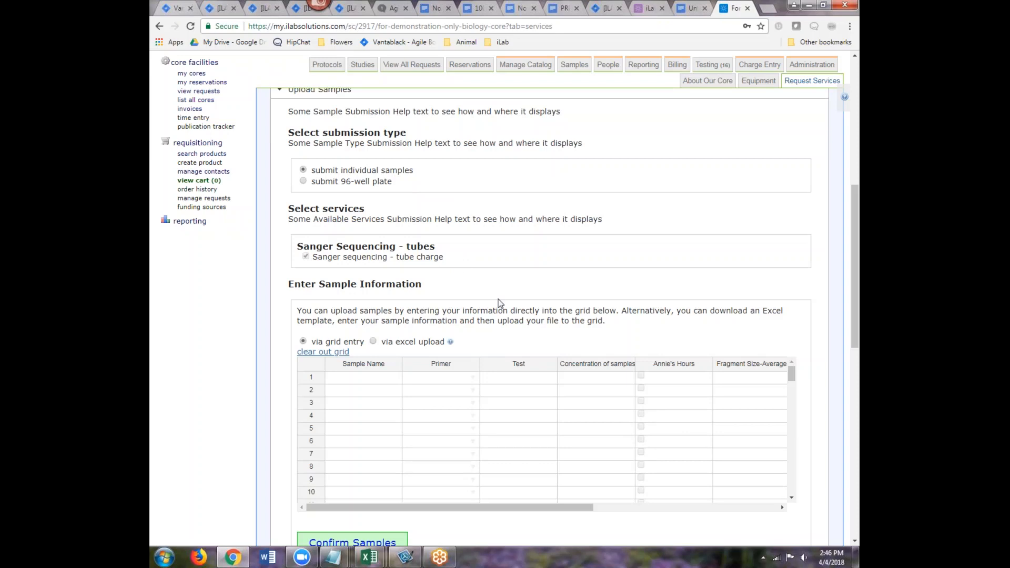
click(302, 181)
- Enter the sample names Sample 12, Sample 3 and Sample 4 in the first three rows of the grid
drag(853, 336, 853, 367)
click(356, 329)
text(Sample 12)
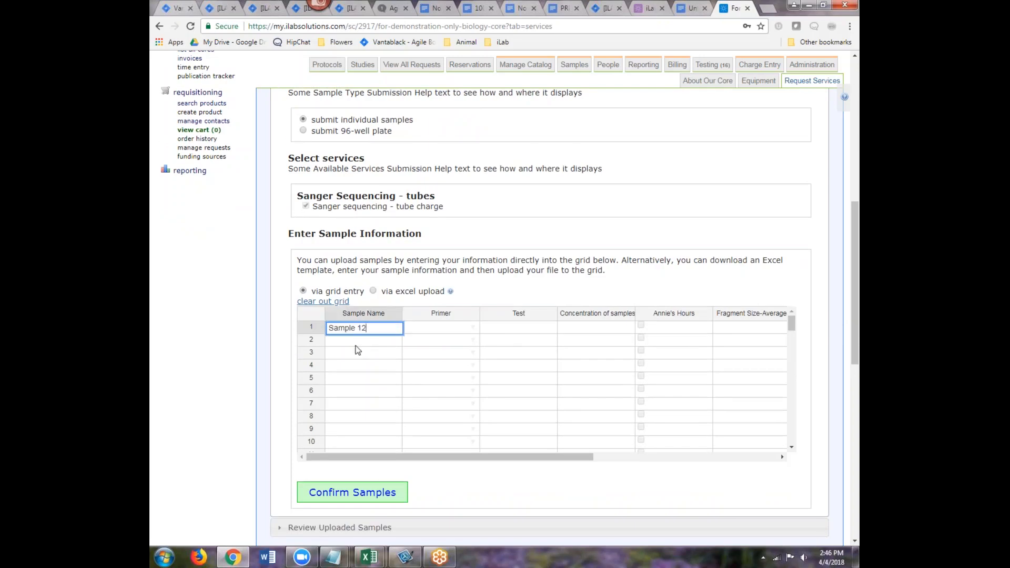
key(Return)
text(Sample 3)
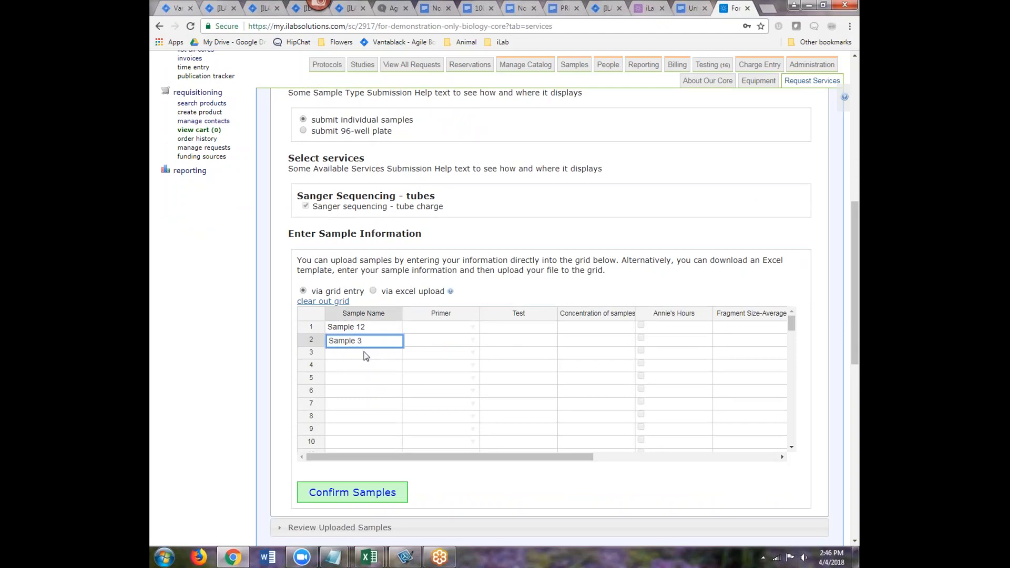
key(Return)
text(Sample4)
key(BackSpace)
text(4)
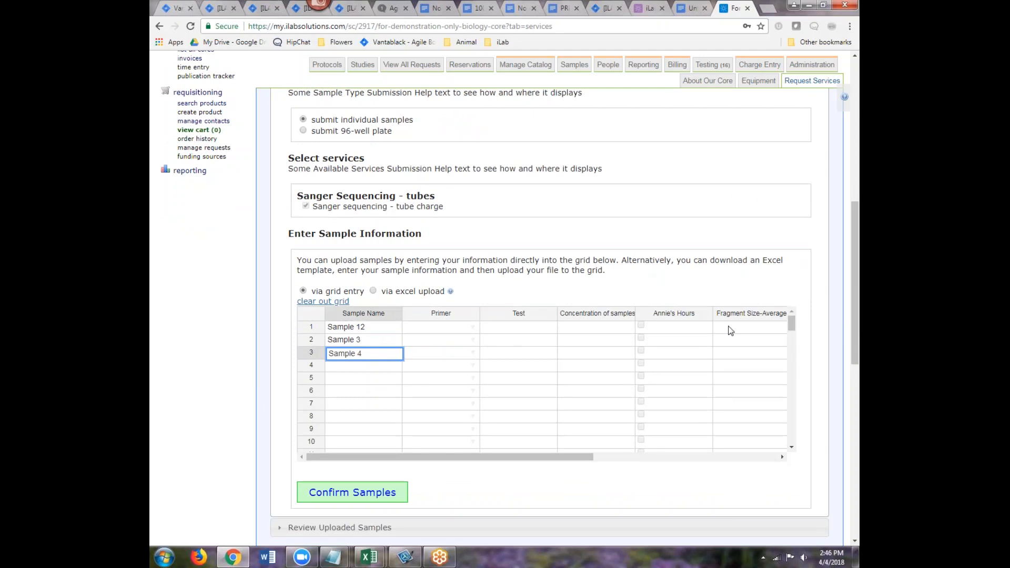
- Set the primer to M13-21 for Sample 12 and fill it down to Sample 3 and Sample 4
click(471, 340)
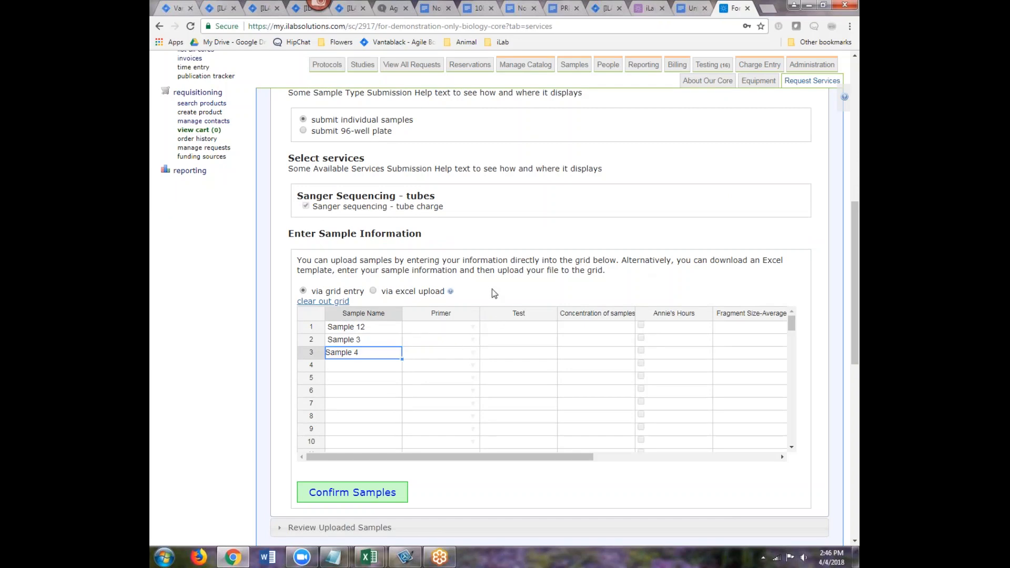
click(476, 328)
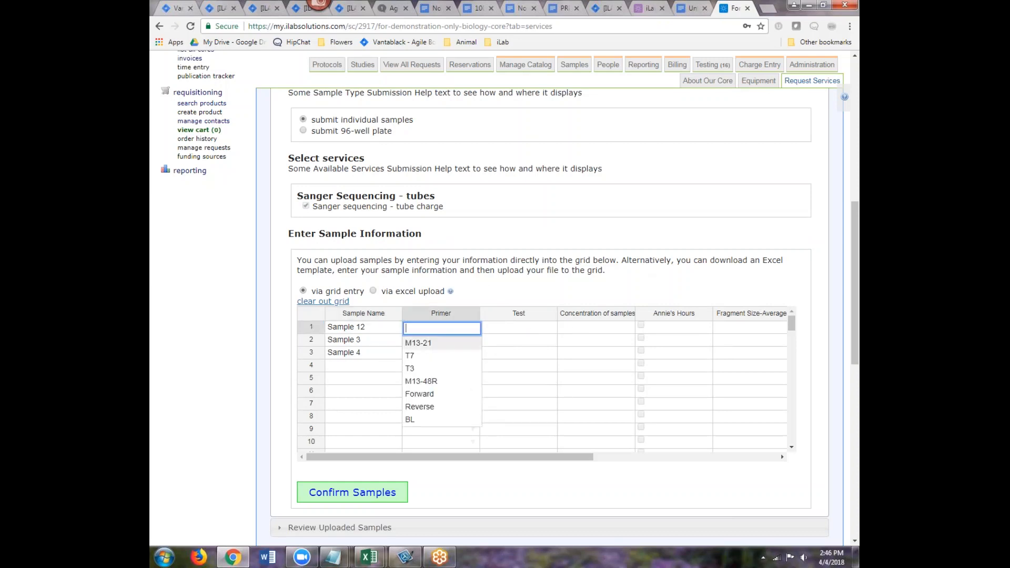
click(422, 342)
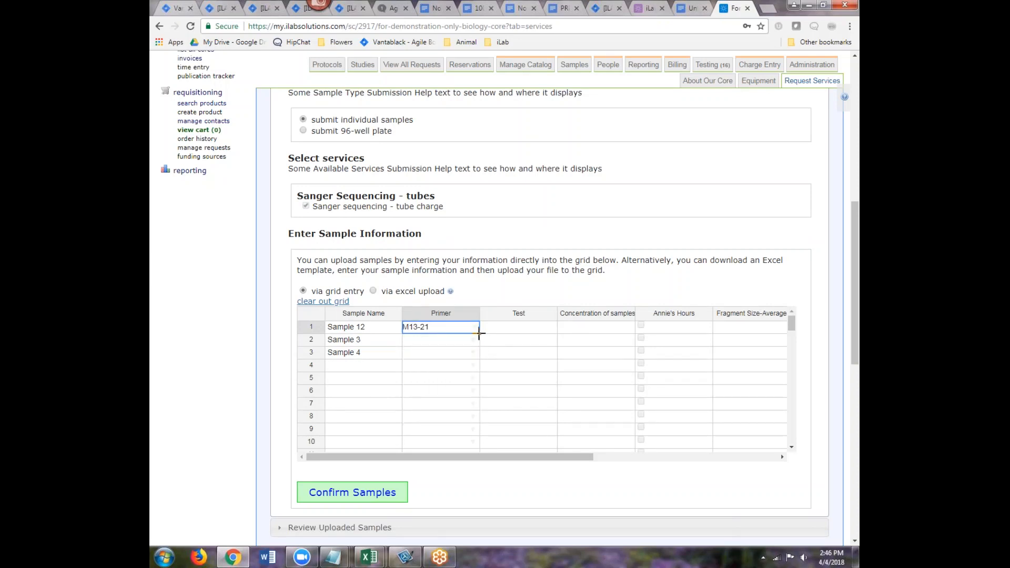
drag(478, 334, 474, 353)
- Enter a concentration of 50 for Sample 12 and Sample 4
click(595, 328)
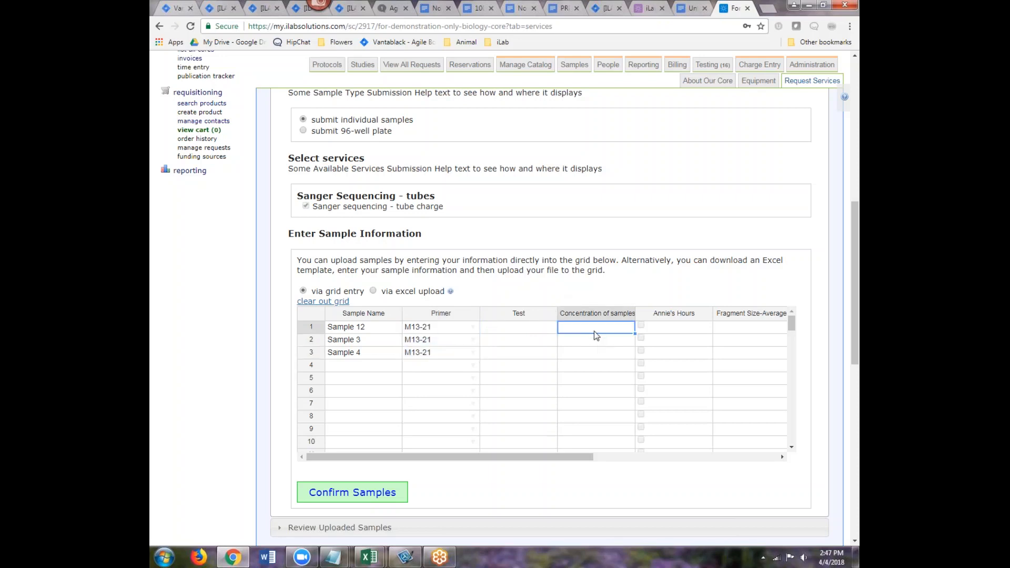
text(50)
key(Return)
click(584, 352)
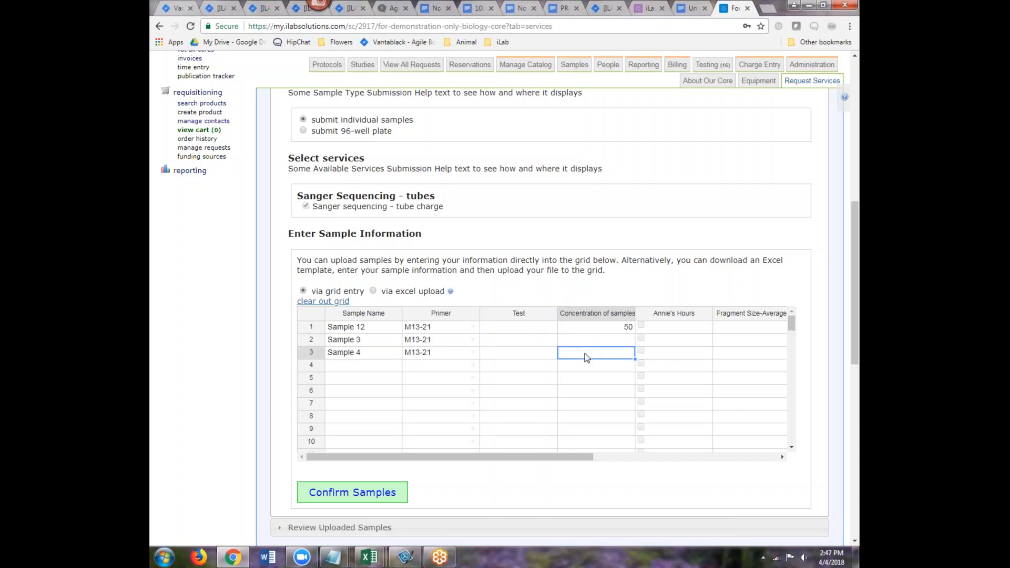
text(50)
- Try entering 50ul as the volume of Sample 12 in the grid's first row
drag(584, 457, 726, 460)
click(572, 328)
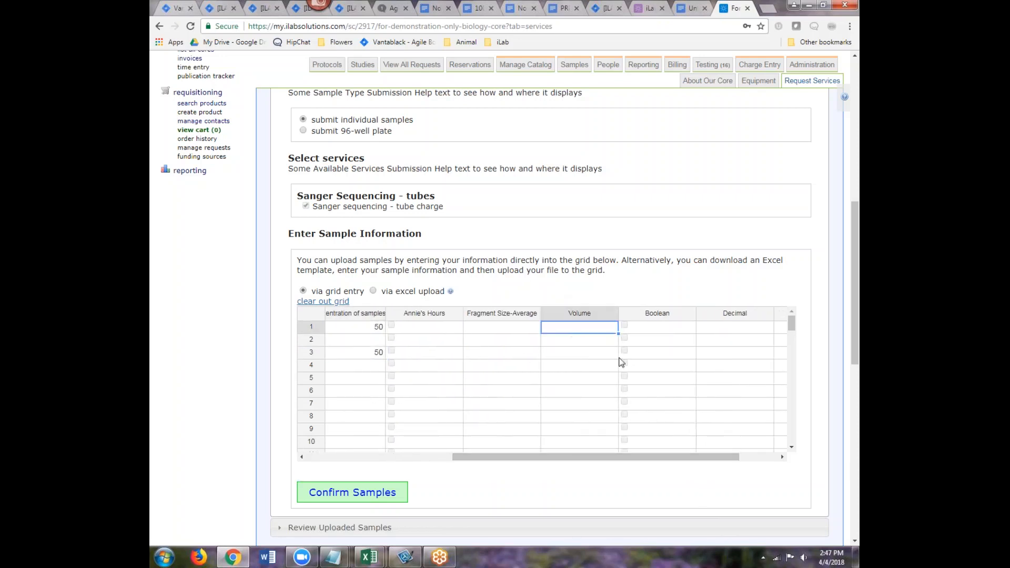
text(50ul)
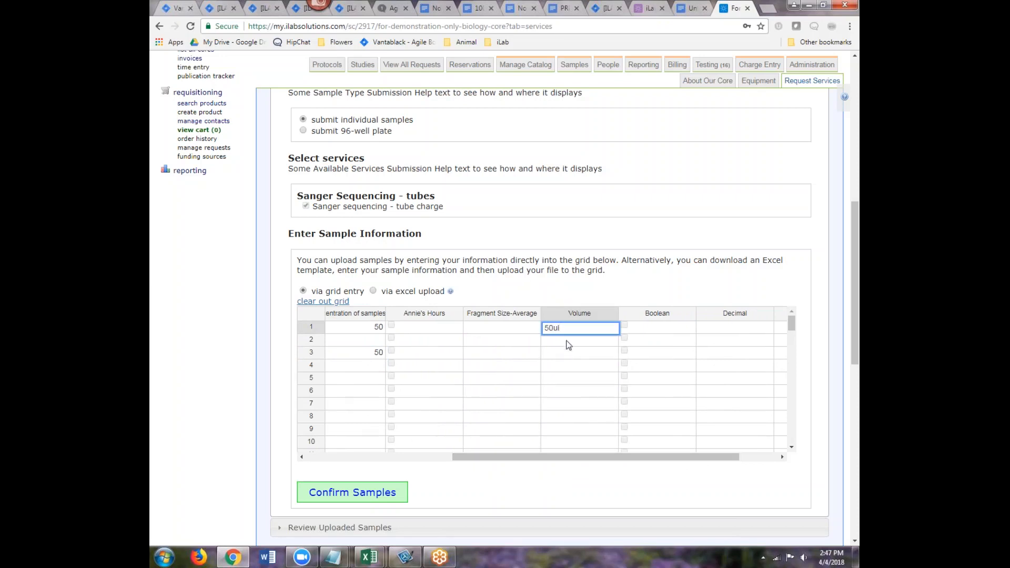
click(593, 341)
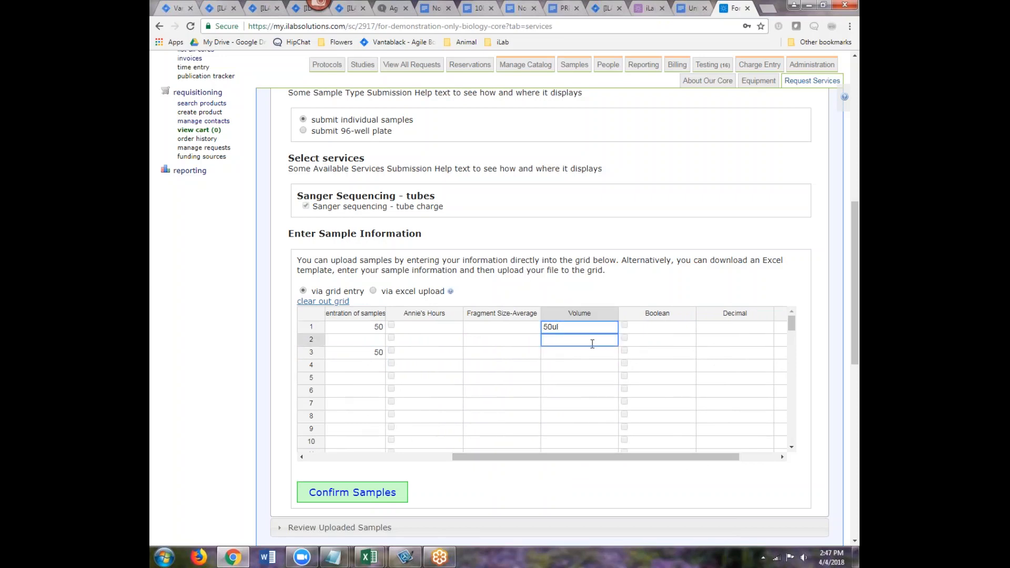
- Set the volume to 65 for the samples in the first and third grid rows
click(605, 328)
double_click(608, 328)
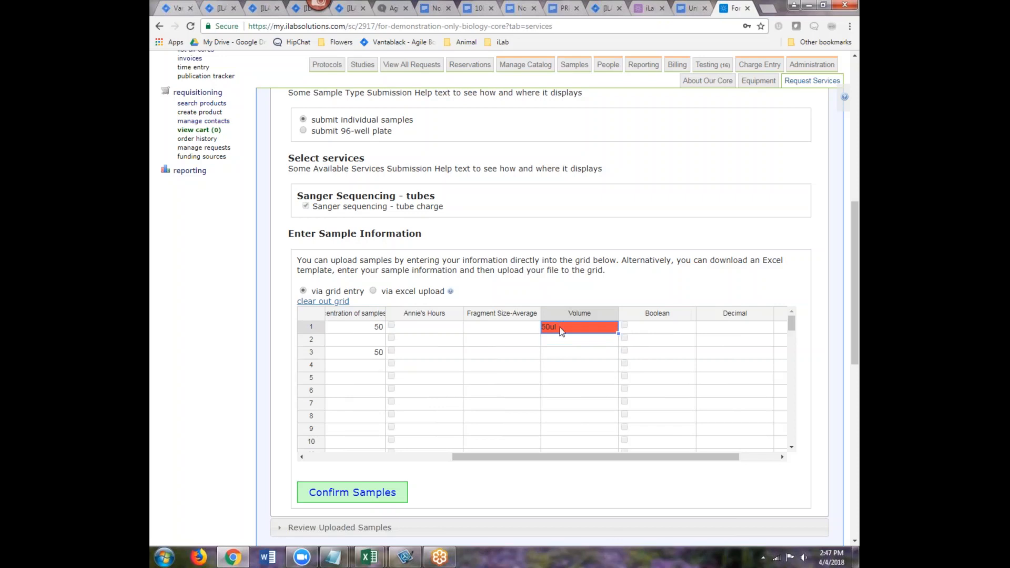
key(Delete)
text(65)
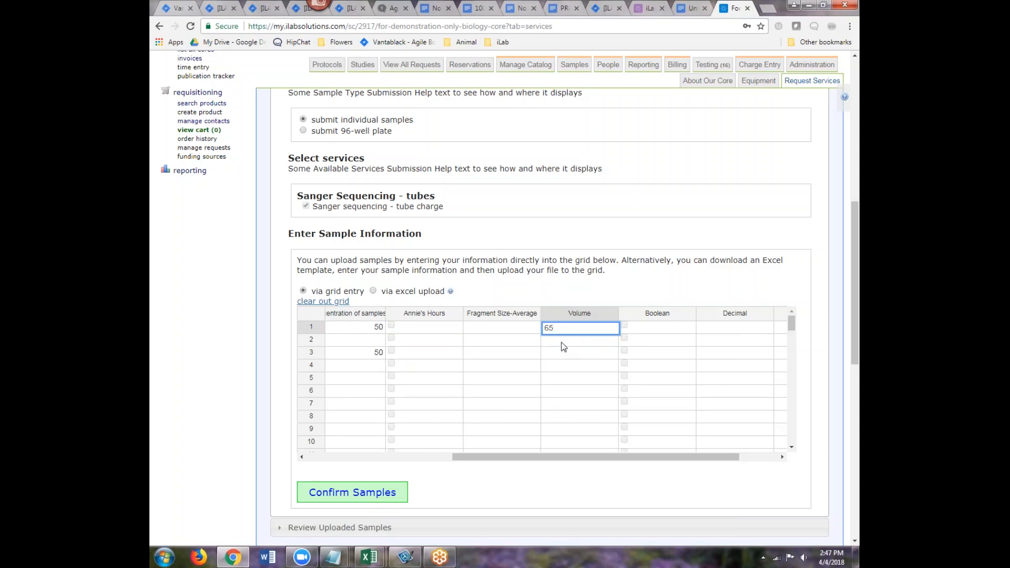
click(563, 357)
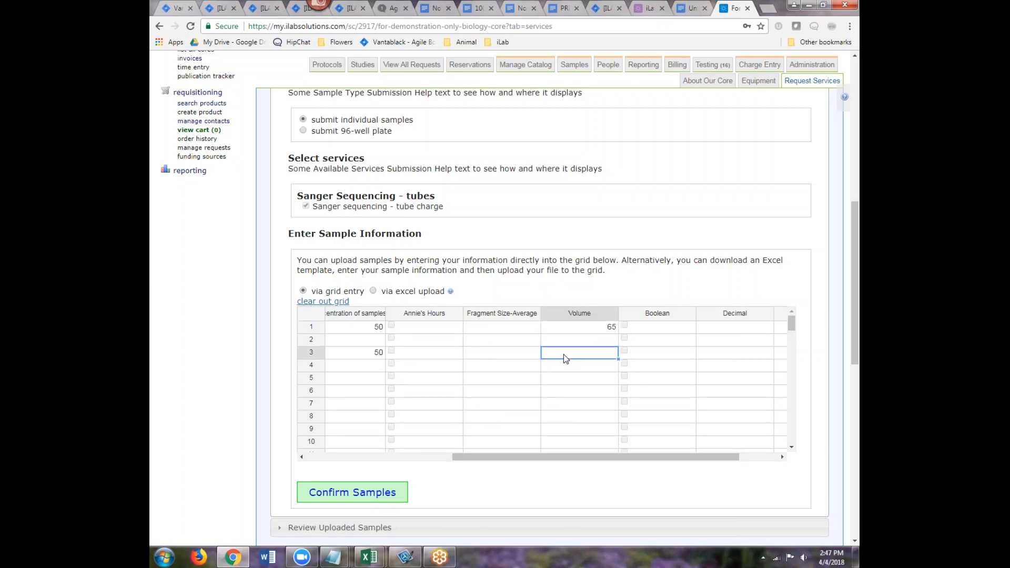
text(65)
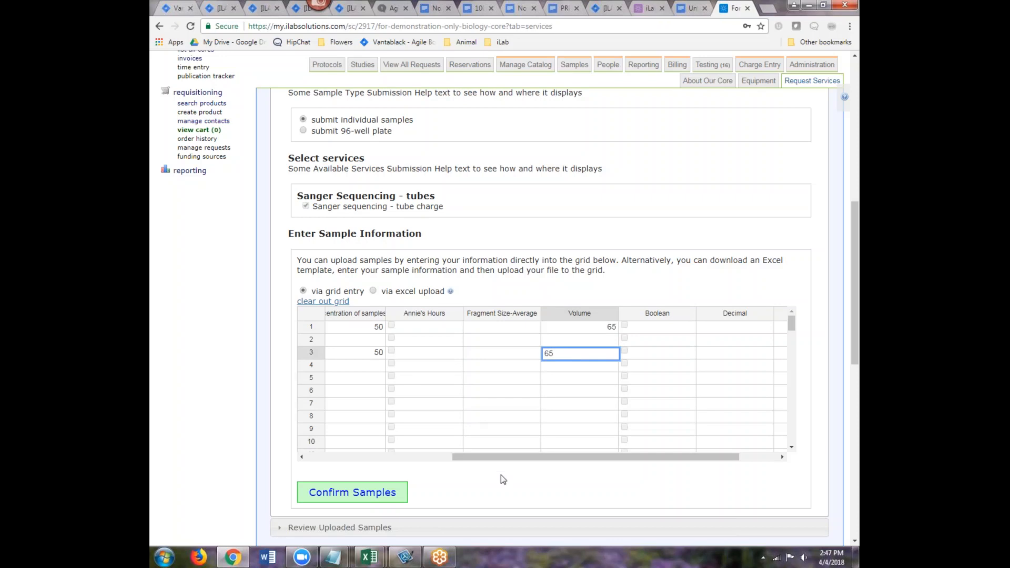
- Fill in the missing concentration of Sample 3 with 50
drag(508, 462, 434, 463)
click(494, 345)
text(50)
drag(460, 456, 333, 458)
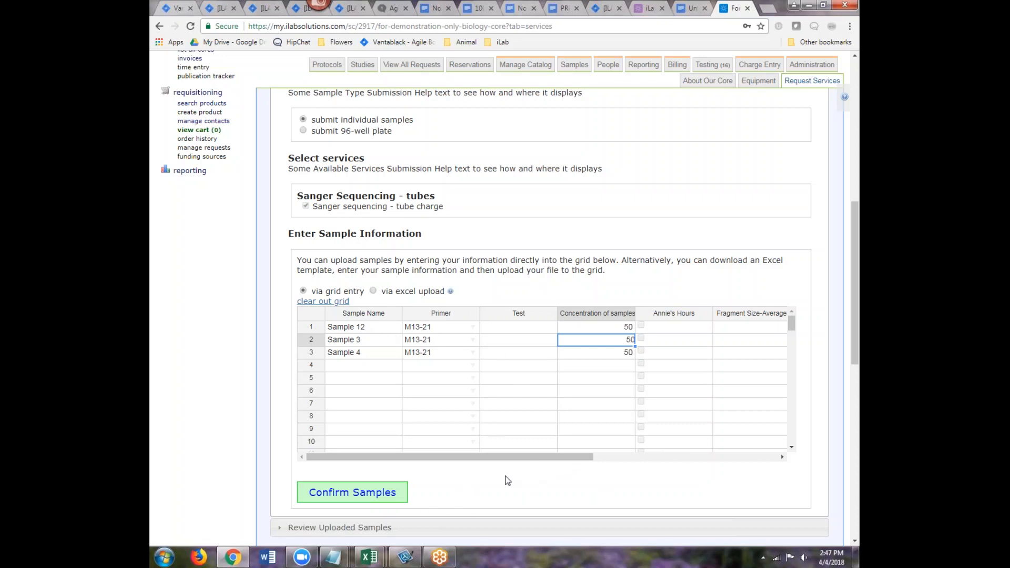
- Confirm the entered samples and review the uploaded samples table, tube charge, price and payment sections
click(363, 493)
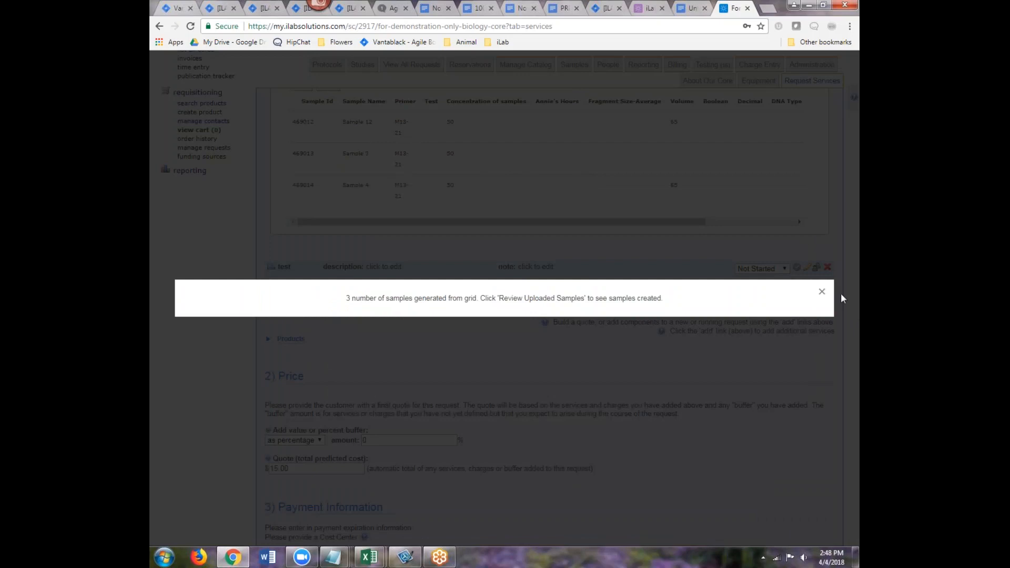
click(857, 384)
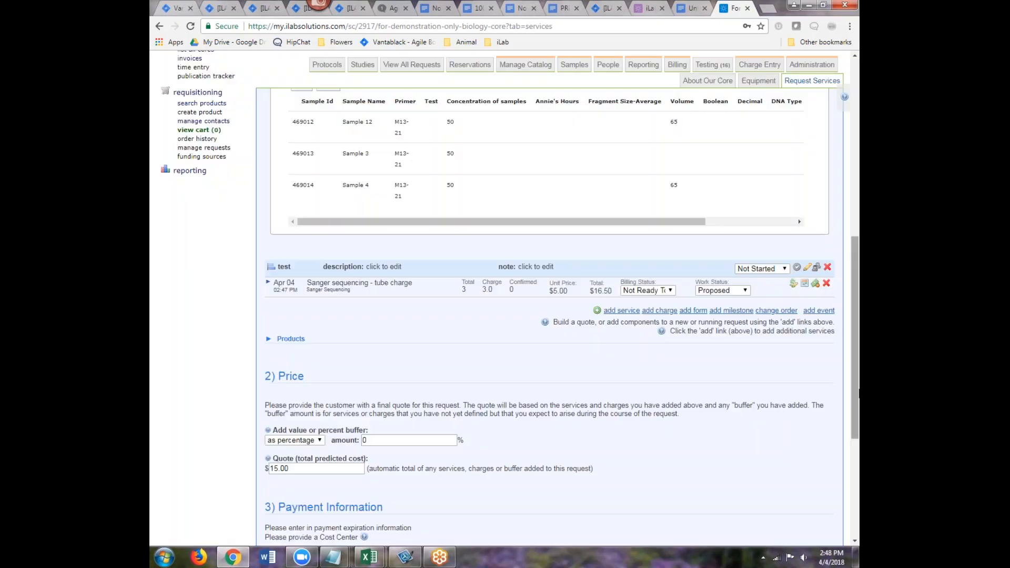
scroll(857, 386, up, 3)
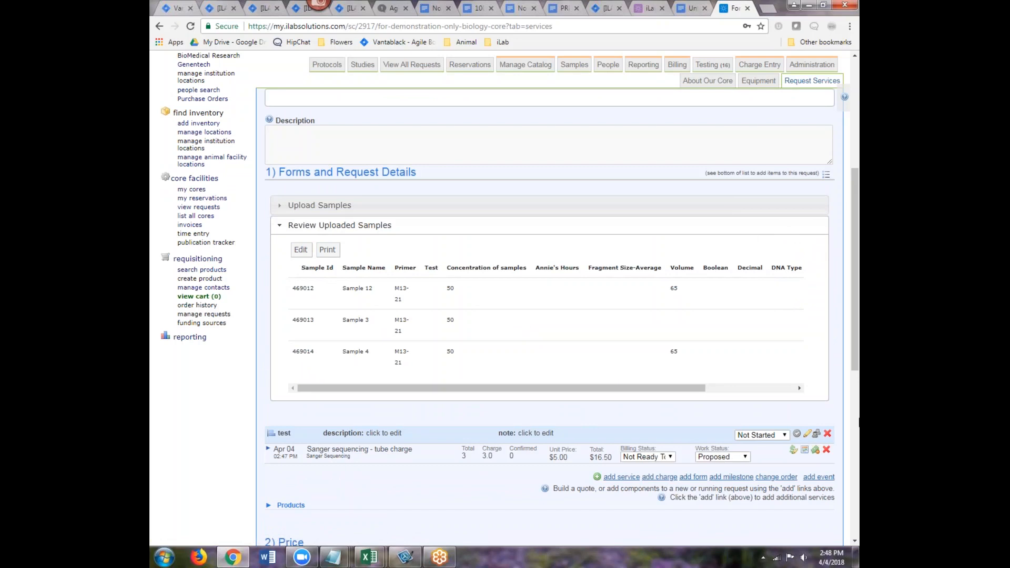
scroll(381, 348, down, 2)
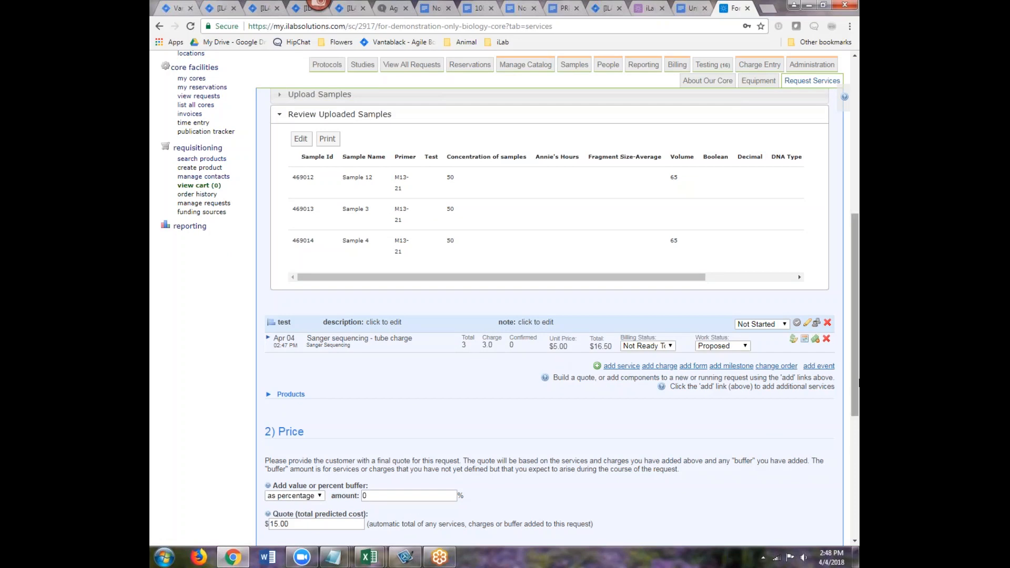
scroll(756, 340, down, 4)
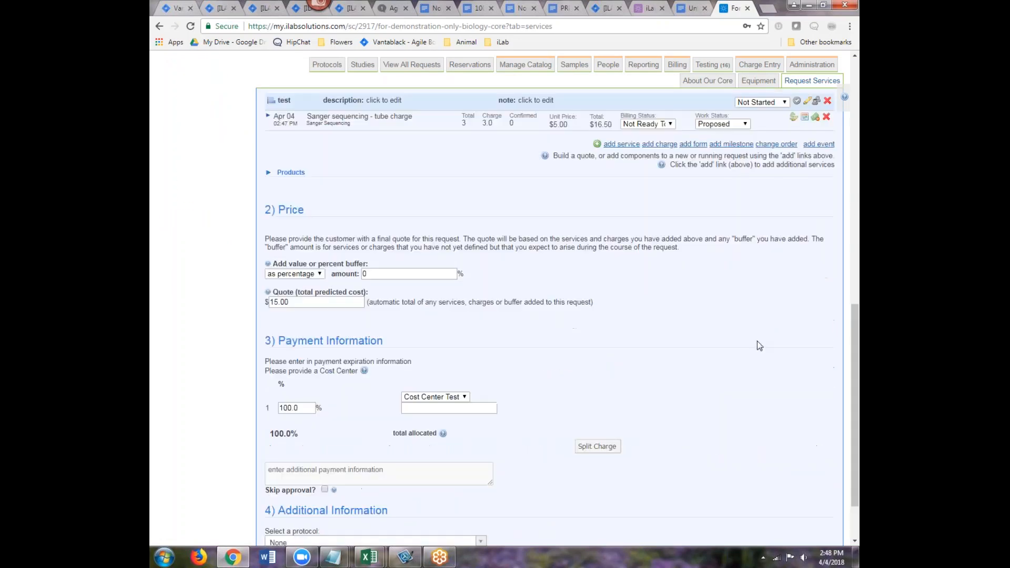
- Mark the request to skip approval and begin work, and submit it to the researcher
scroll(755, 342, down, 2)
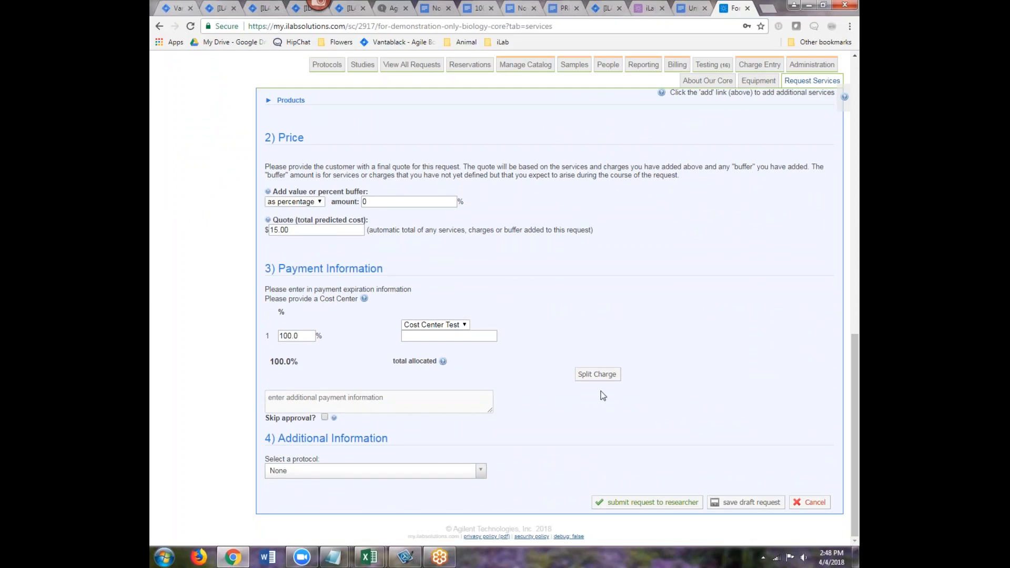
click(325, 417)
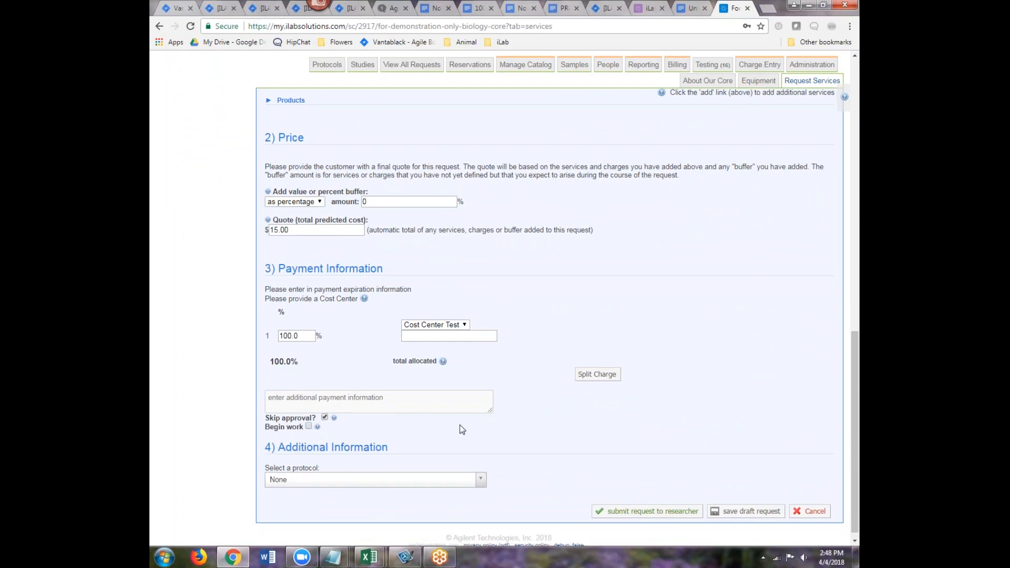
click(309, 426)
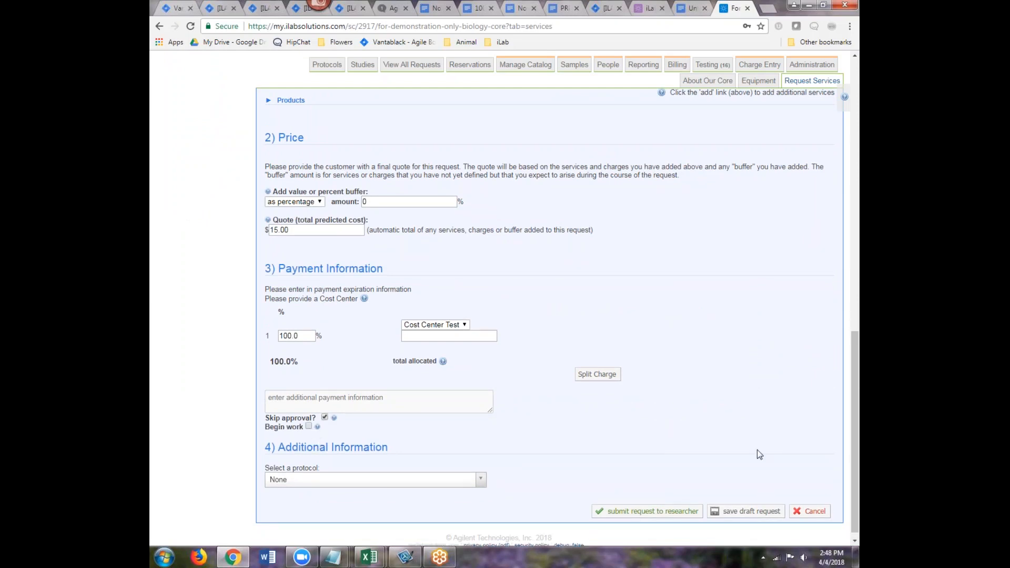
click(648, 513)
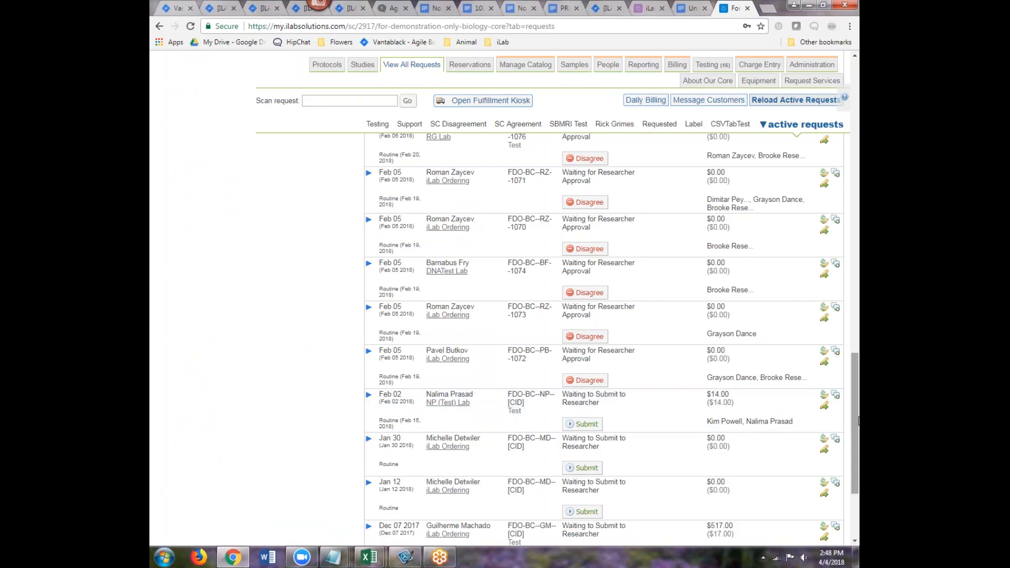
- Open the Sanger Sequencing processor from the core's samples area and expand the samples of the Apr 04 2018 submission
scroll(858, 421, up, 3)
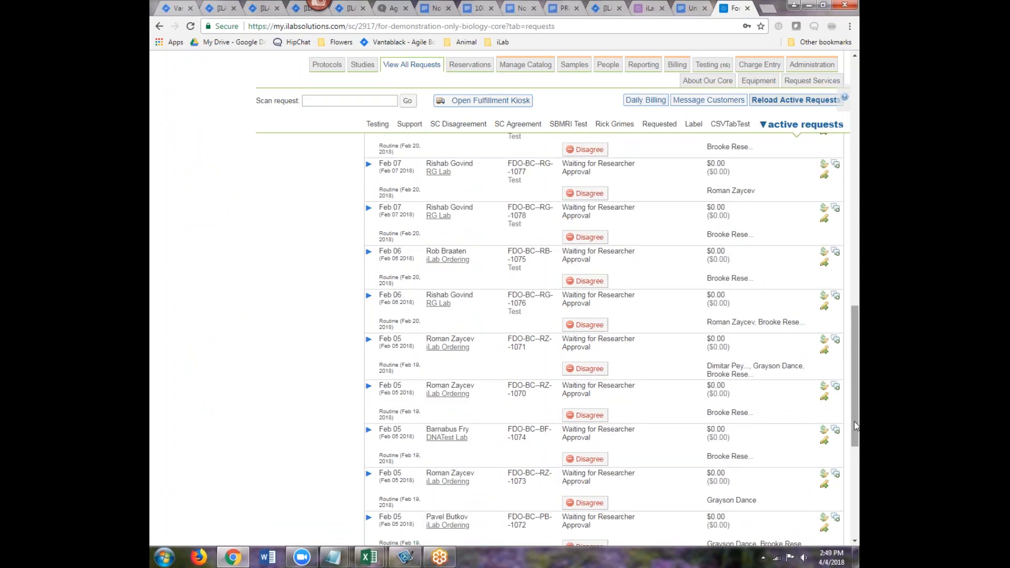
drag(858, 351, 858, 134)
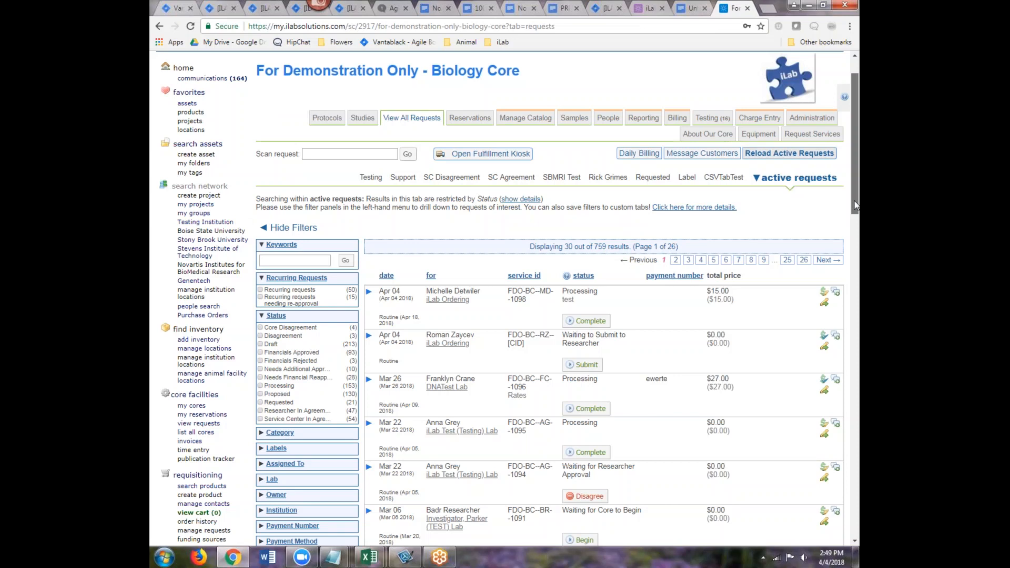
drag(854, 205, 854, 234)
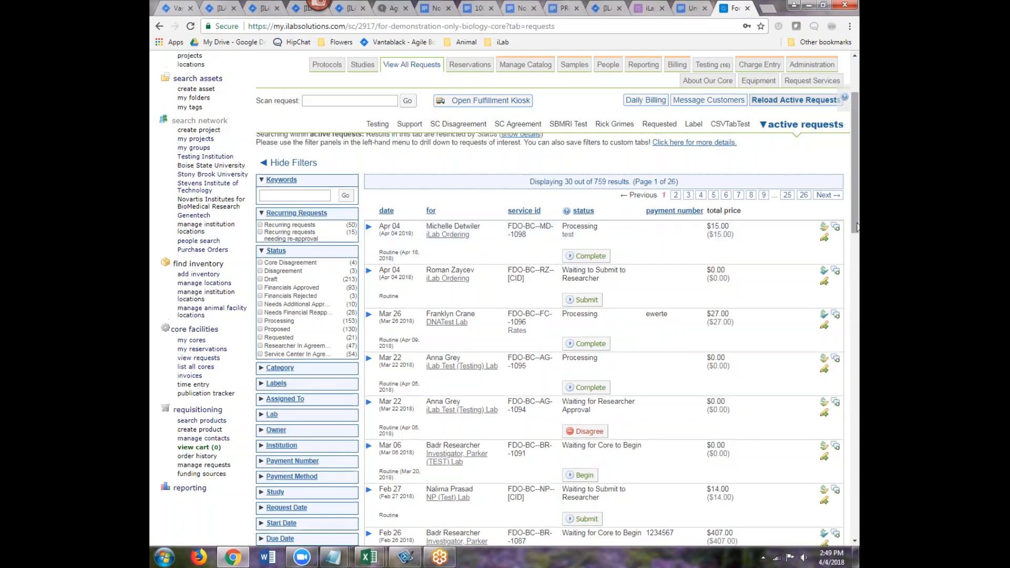
scroll(856, 228, up, 3)
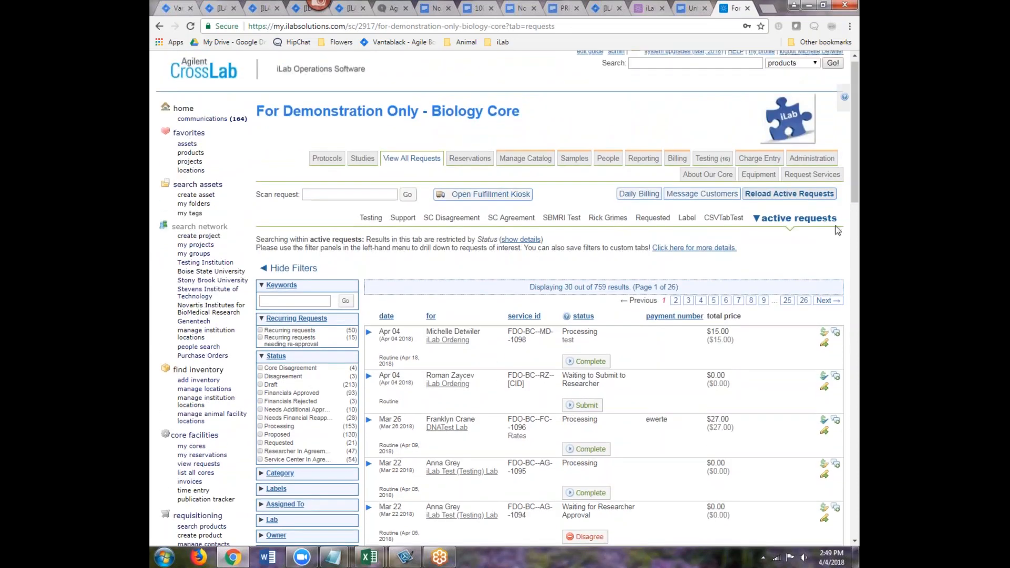
click(575, 158)
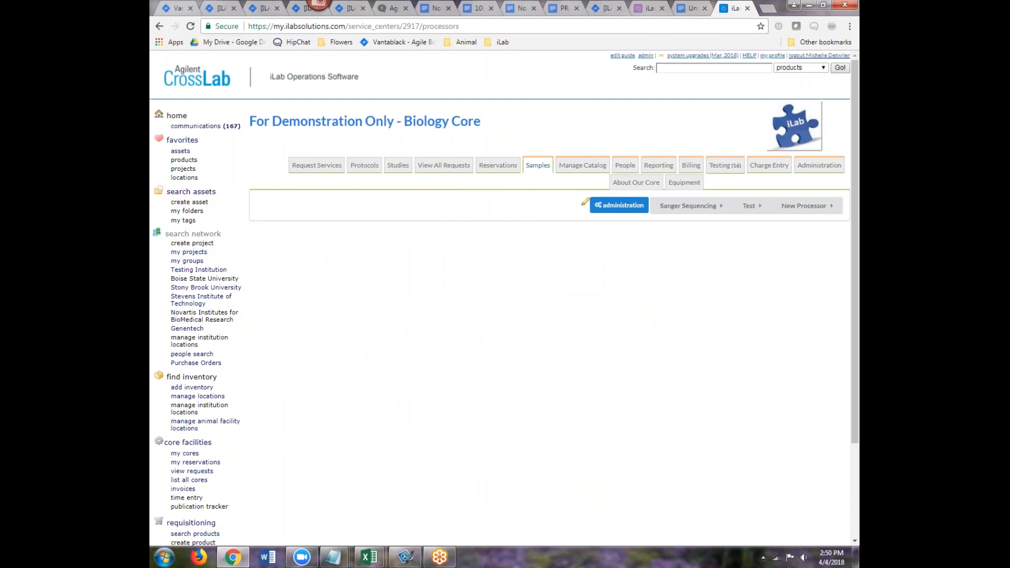
click(680, 210)
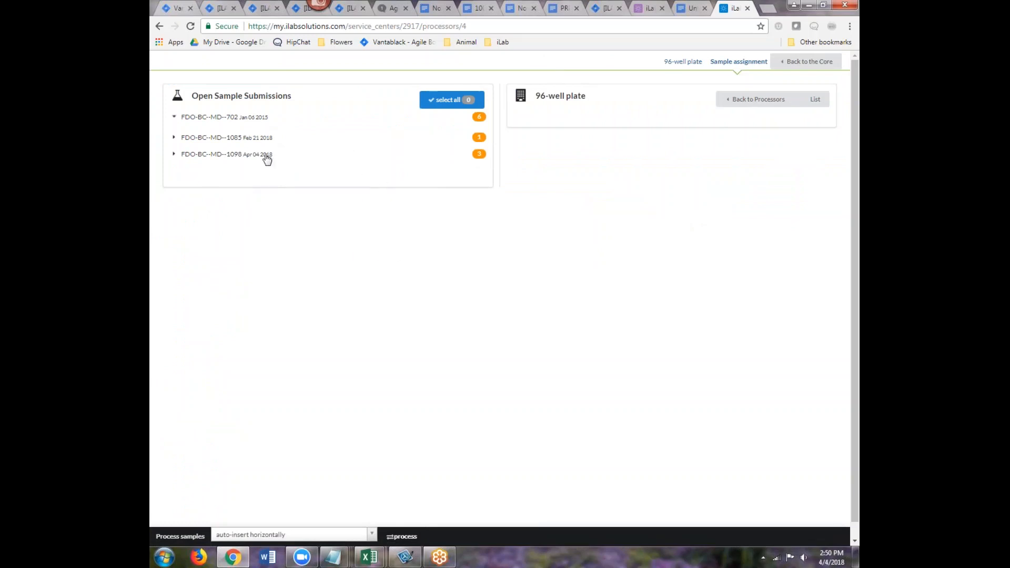
click(174, 156)
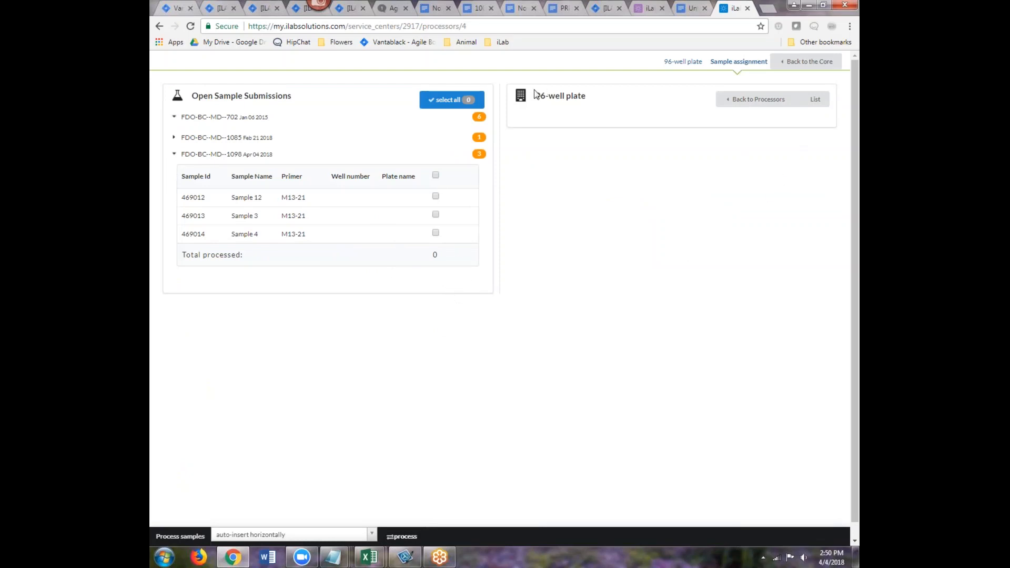
- Create a new 96-well plate in the processor and open it for sample assignment
click(817, 103)
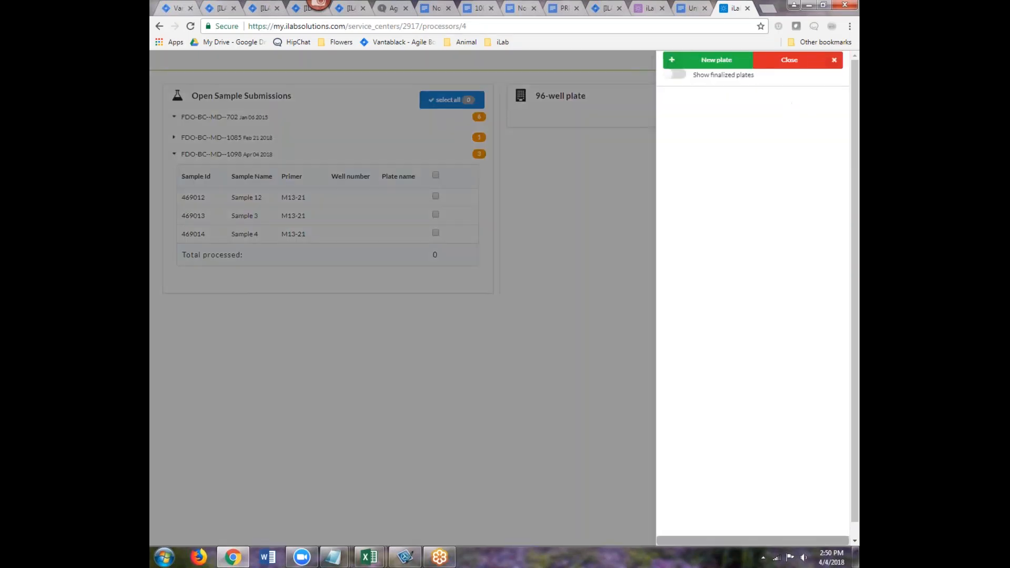
click(716, 61)
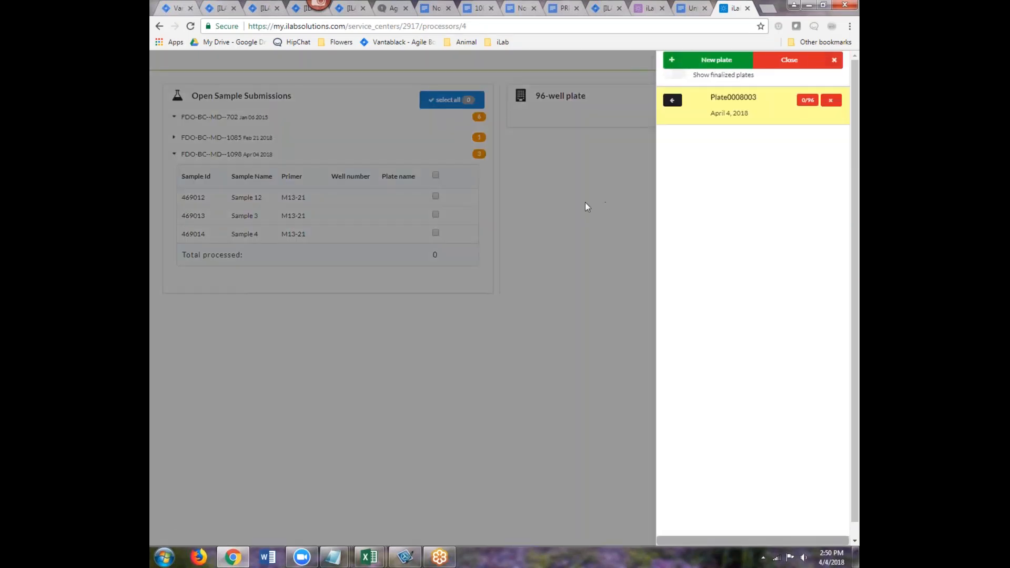
click(671, 103)
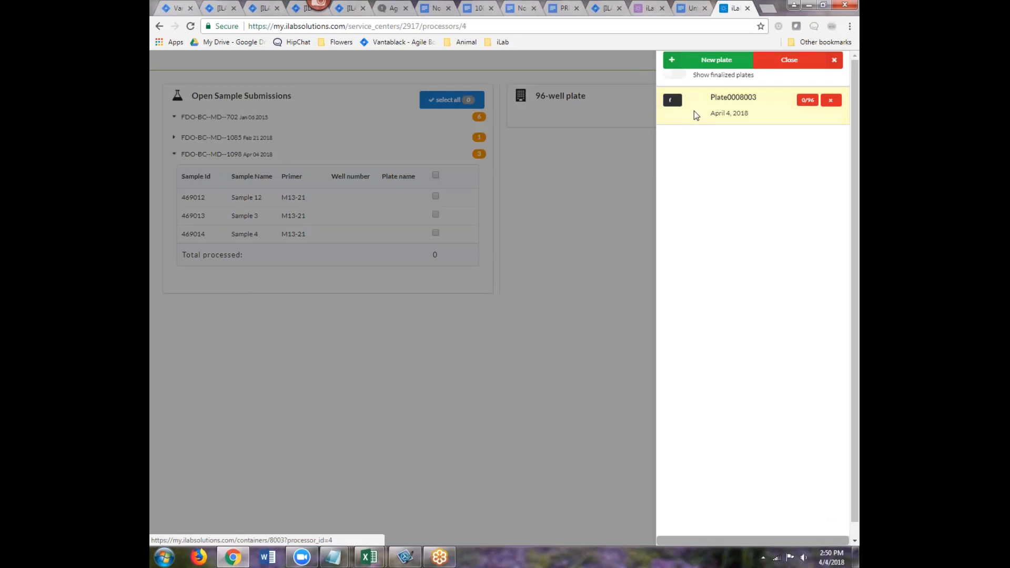
click(792, 61)
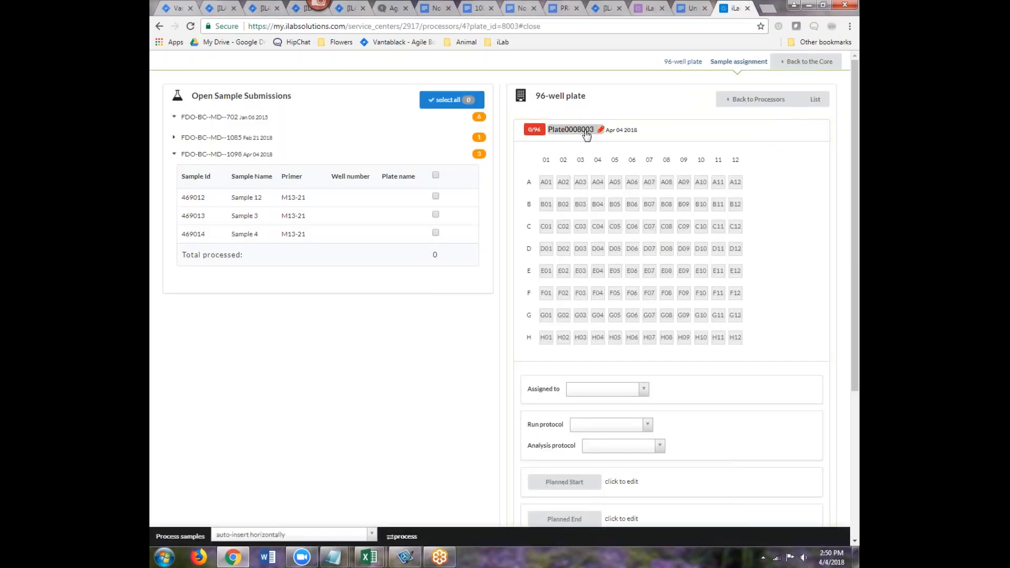
- Rename the new plate as Plate04042018
click(594, 132)
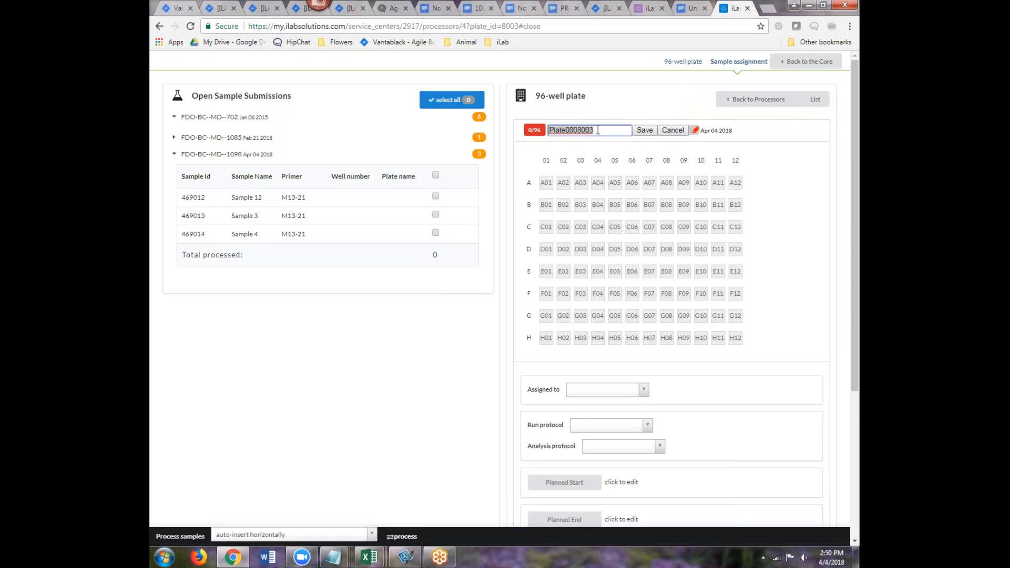
click(598, 131)
key(BackSpace)
key(BackSpace)
key(BackSpace)
key(BackSpace)
key(BackSpace)
key(BackSpace)
key(BackSpace)
text(04042018)
click(648, 132)
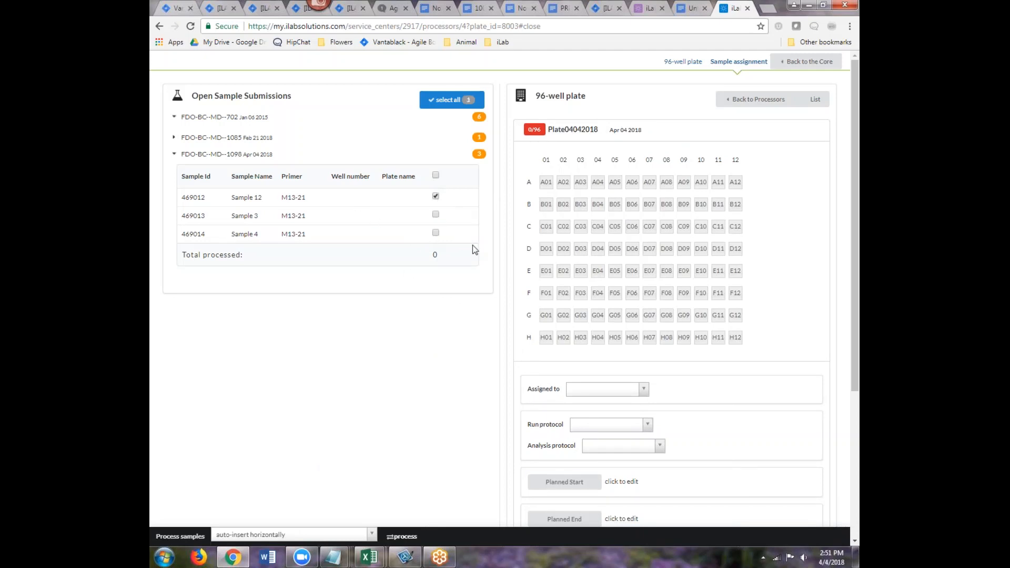
- Place Sample 12 alone in well A01 and delete it from the well again
click(546, 183)
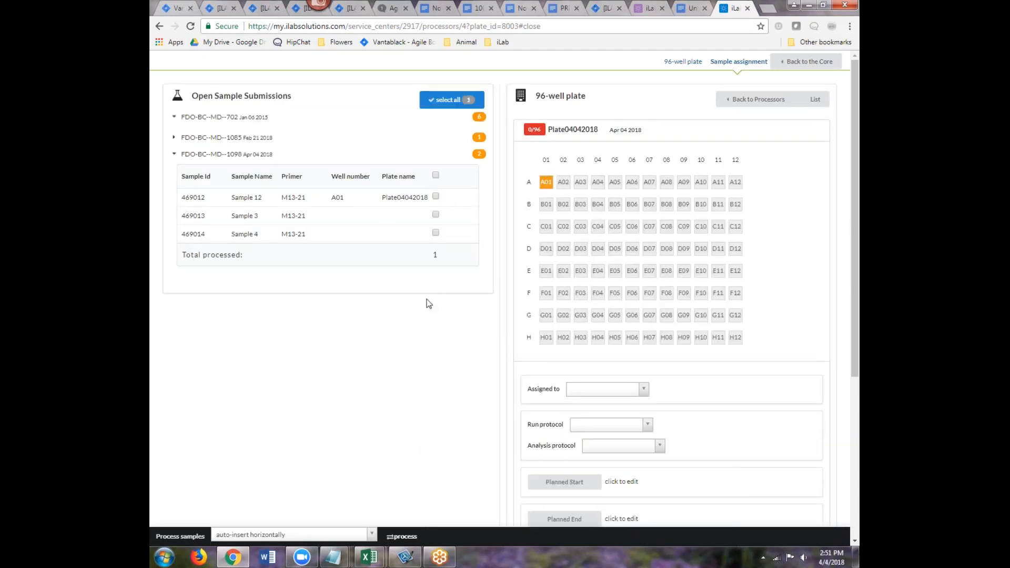
click(436, 215)
right_click(547, 184)
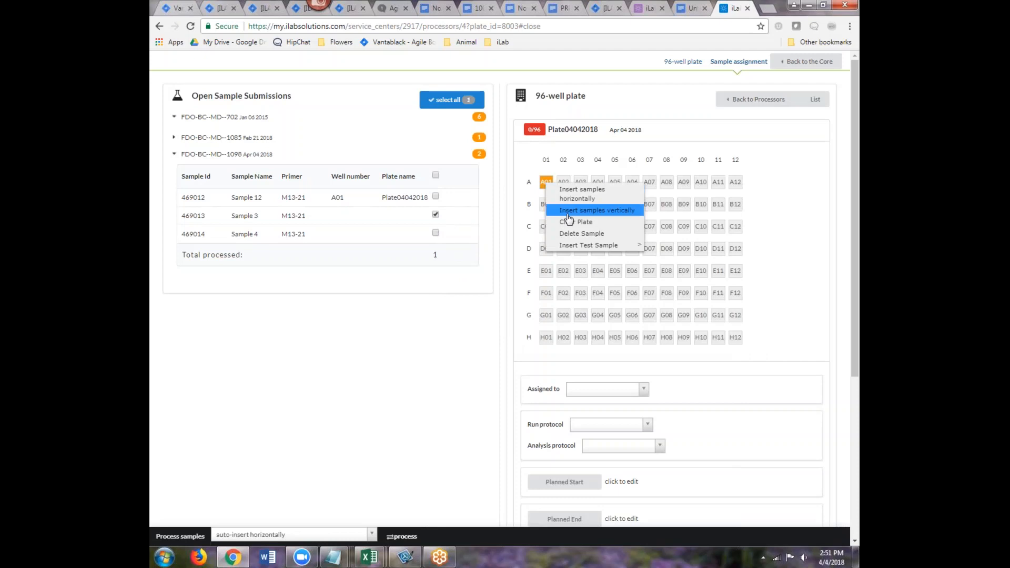
click(579, 234)
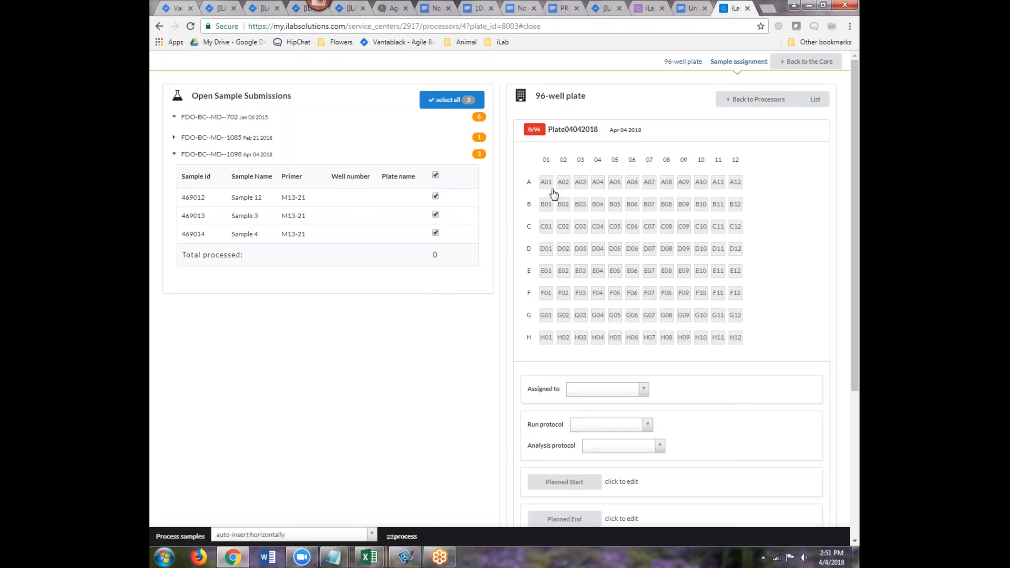
- Process the three selected samples onto the plate with the auto-insert vertically option
click(374, 535)
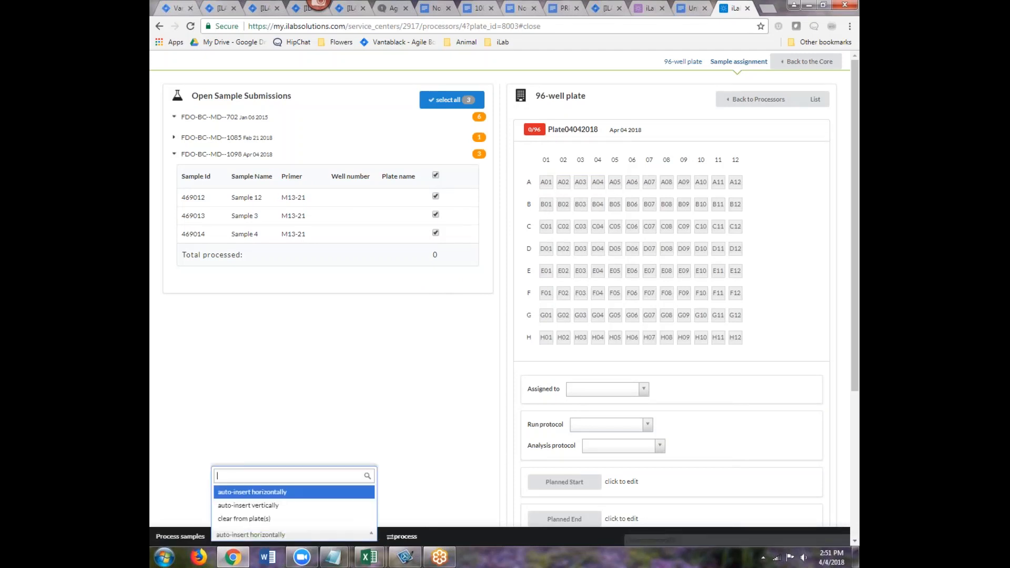
click(263, 506)
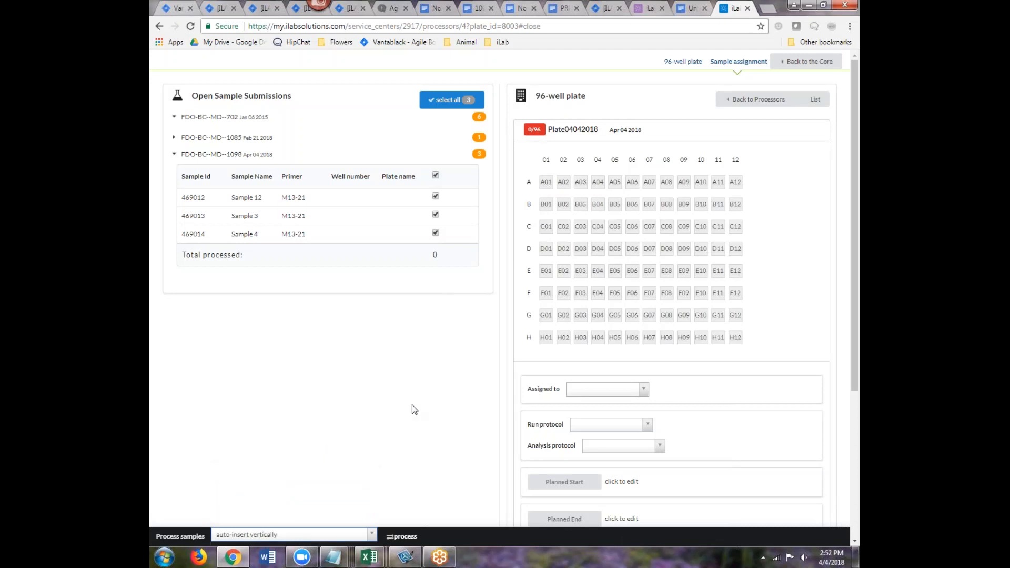
click(402, 537)
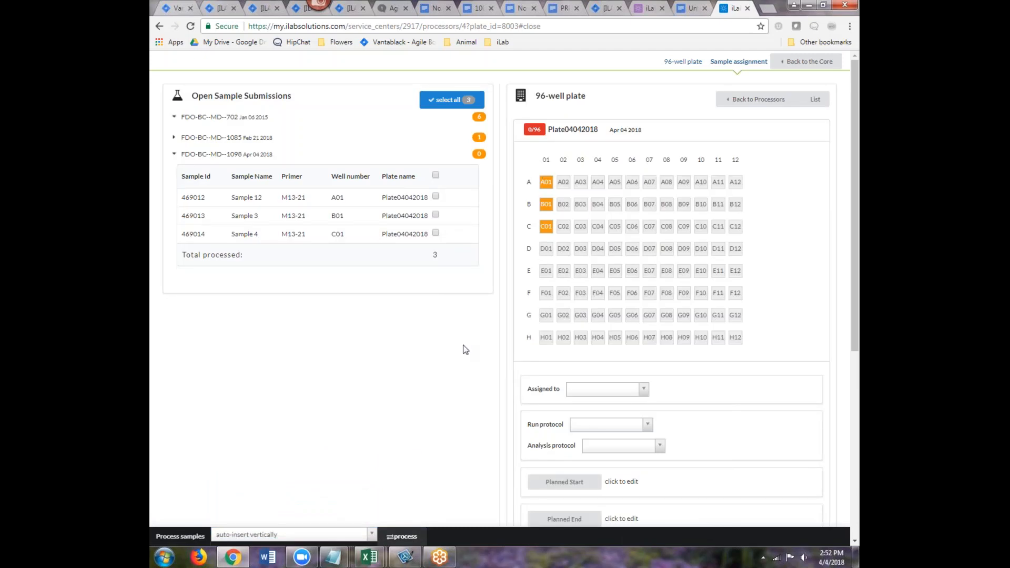
- Insert the pGEM1 test sample into well D01 of the plate
right_click(545, 253)
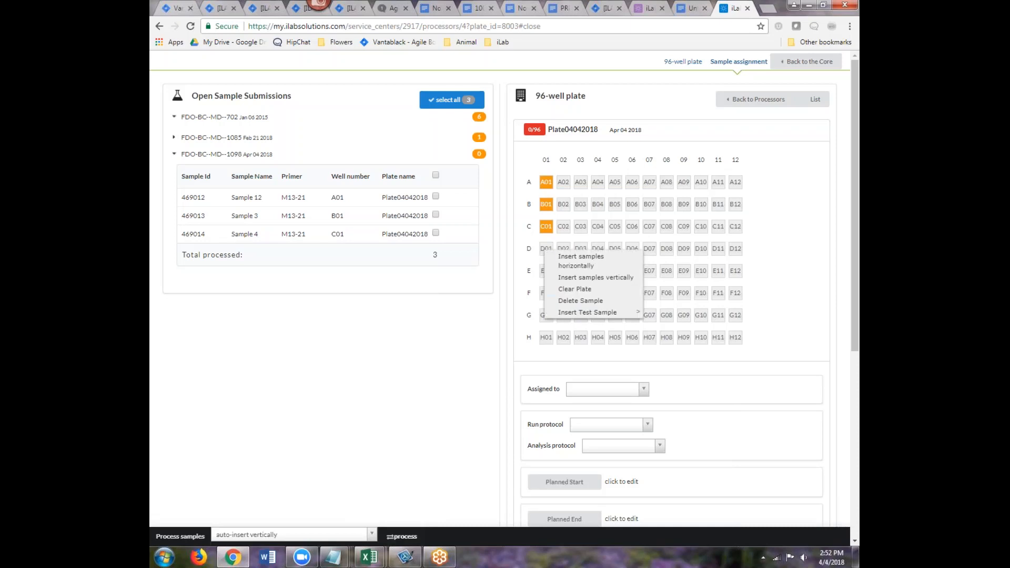
mouse_move(583, 313)
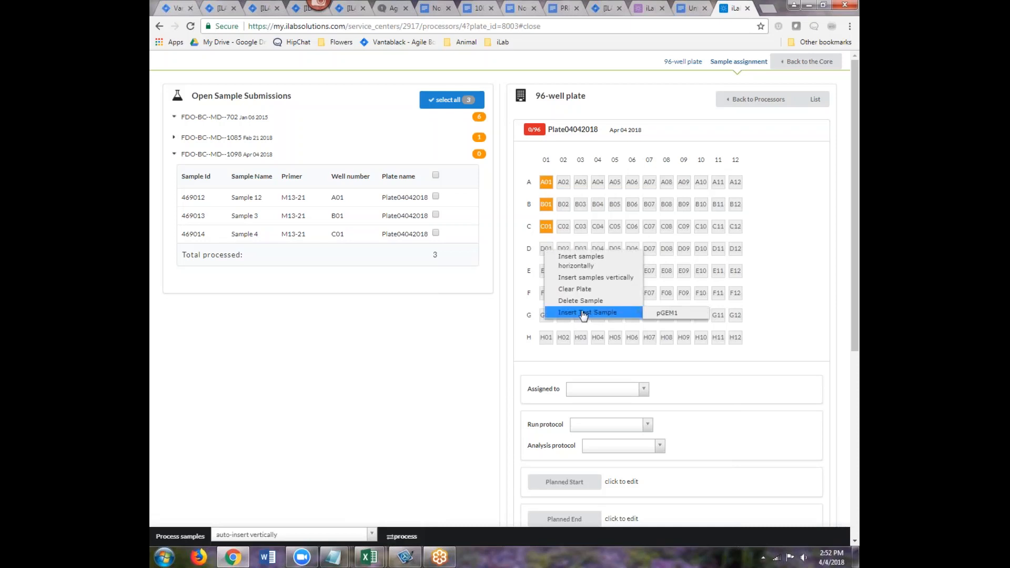
click(687, 314)
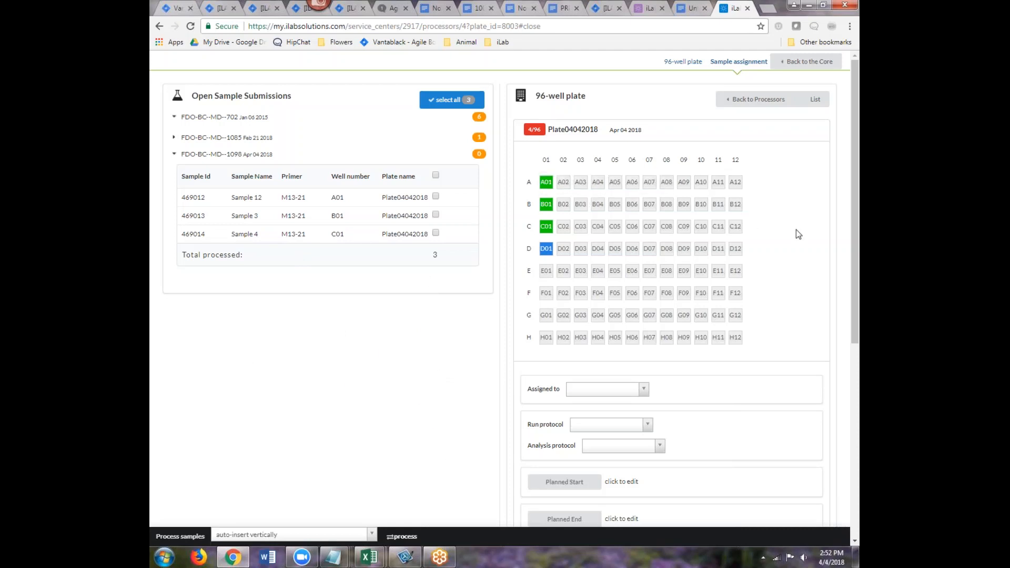
- Set the plate's run protocol and analysis protocol to CoreProtocol, and review the plate's date fields and sample table
scroll(858, 313, down, 1)
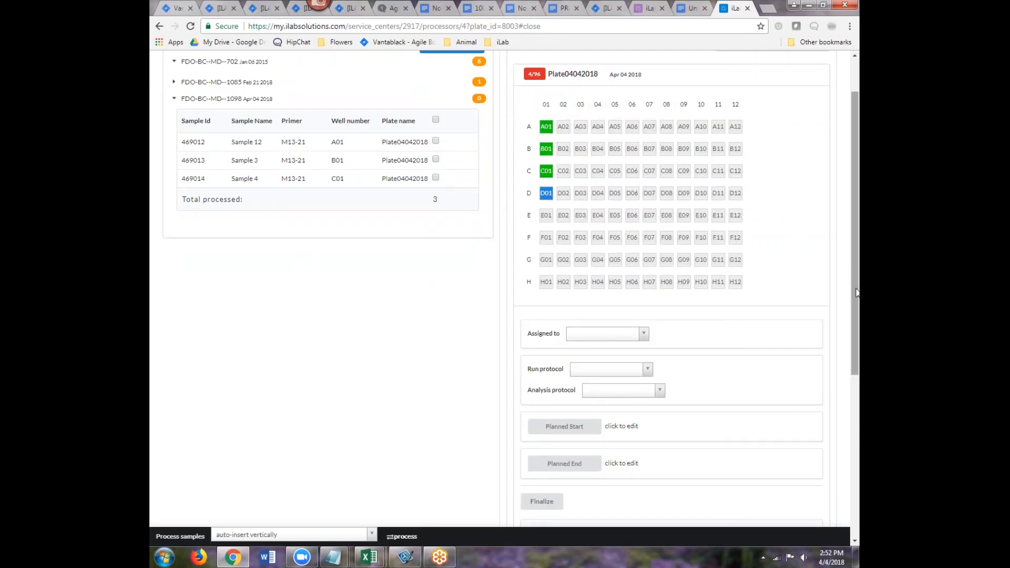
scroll(857, 293, down, 2)
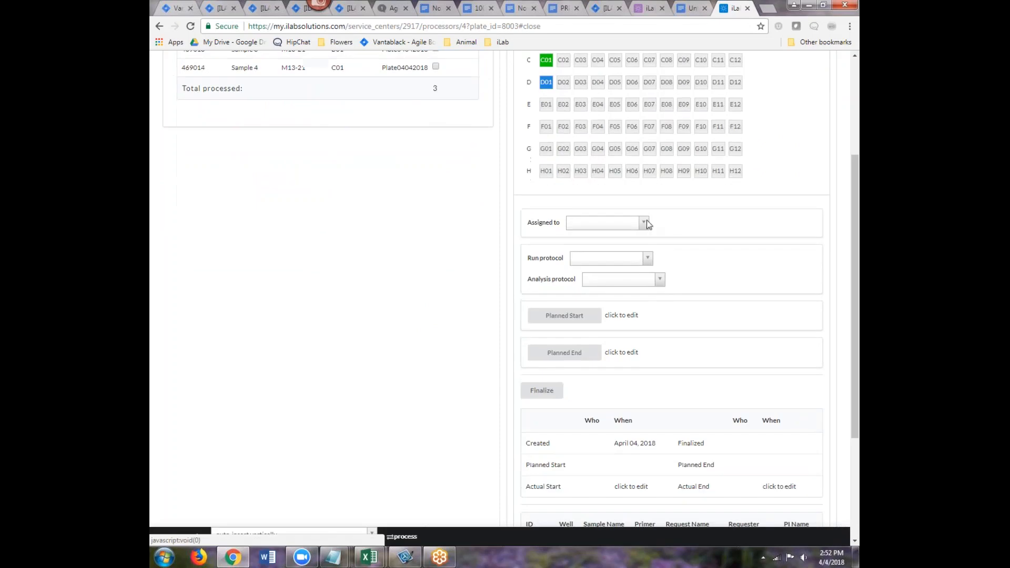
click(646, 220)
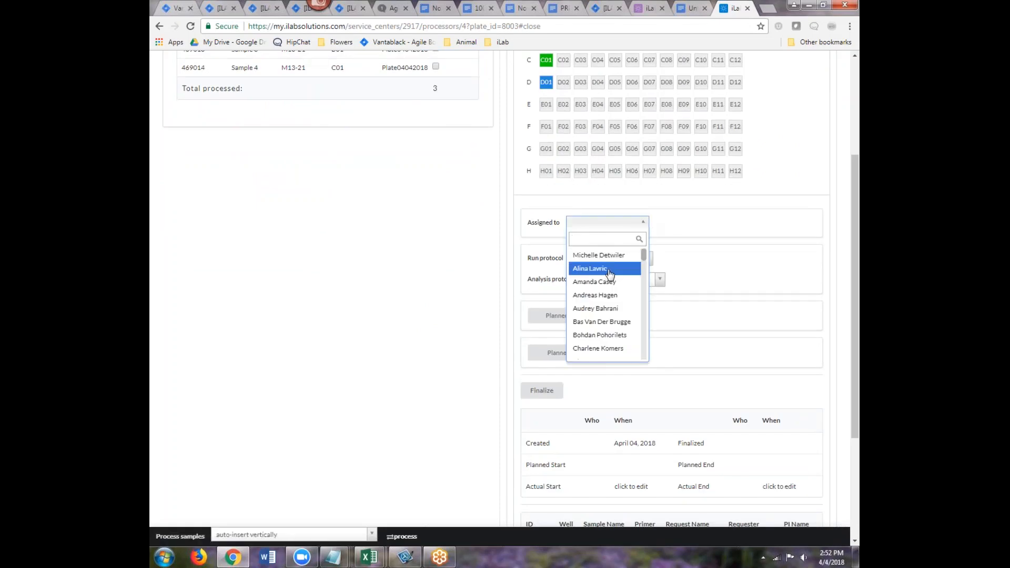
click(743, 249)
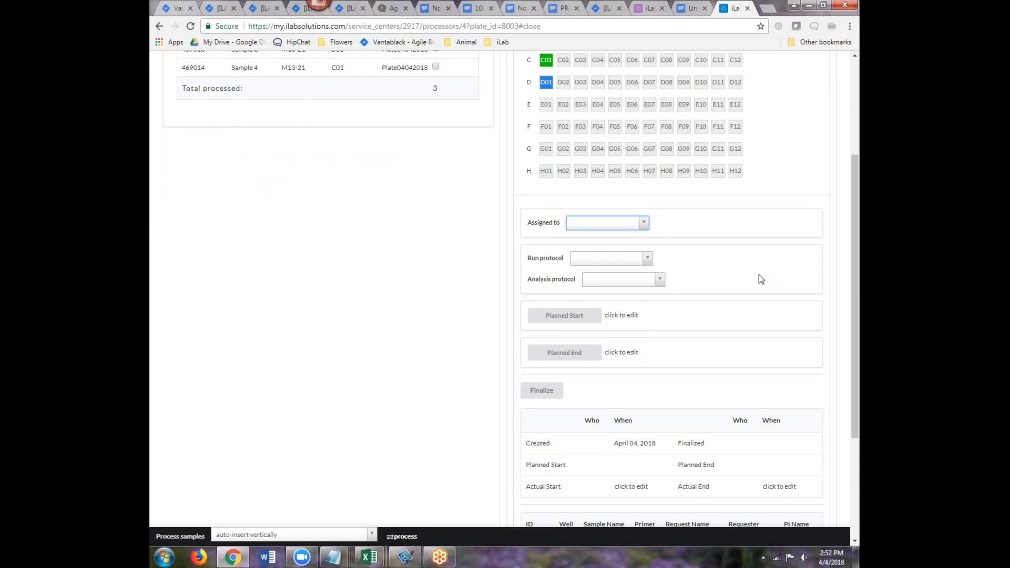
click(647, 259)
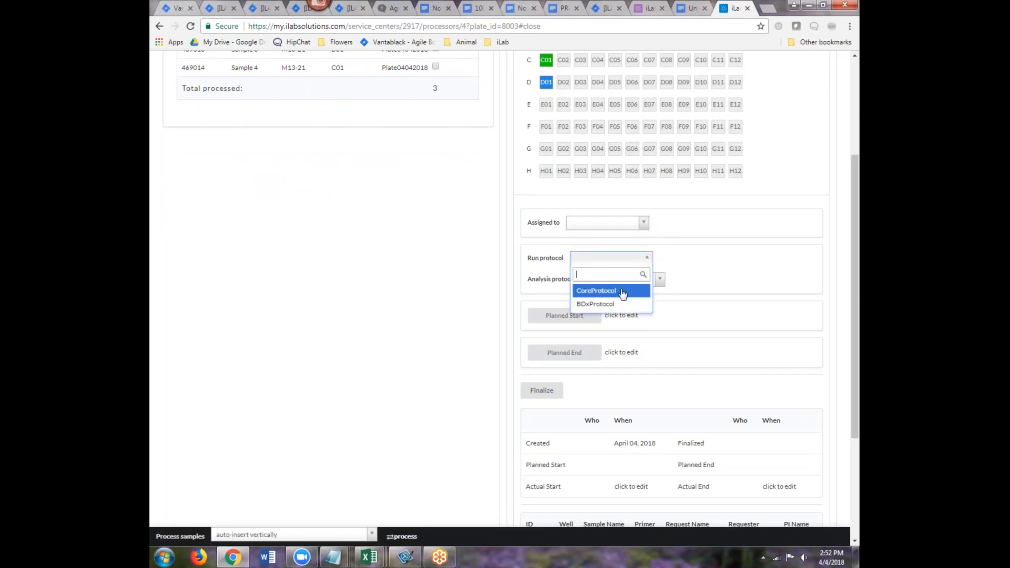
click(623, 296)
click(659, 279)
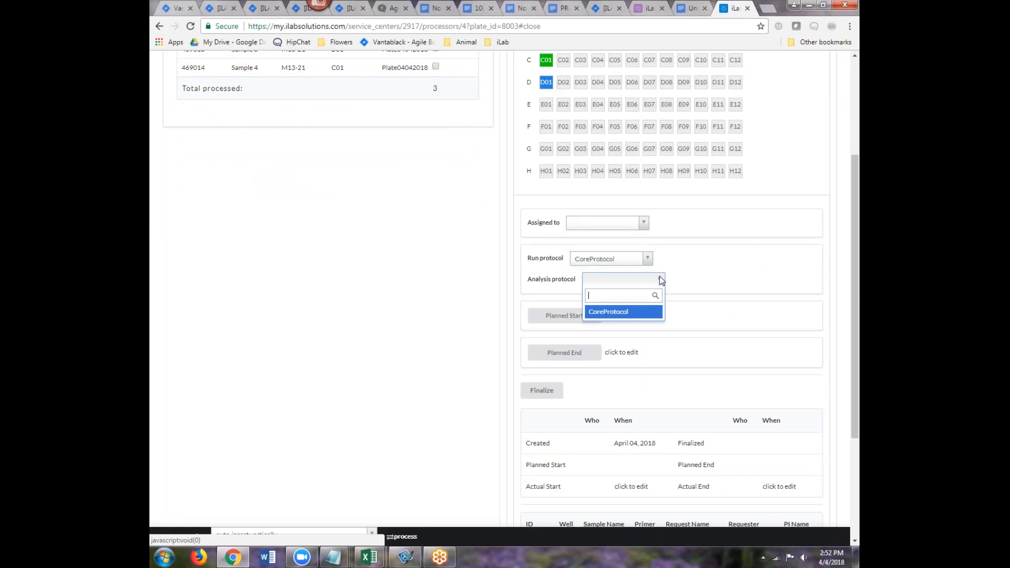
click(623, 313)
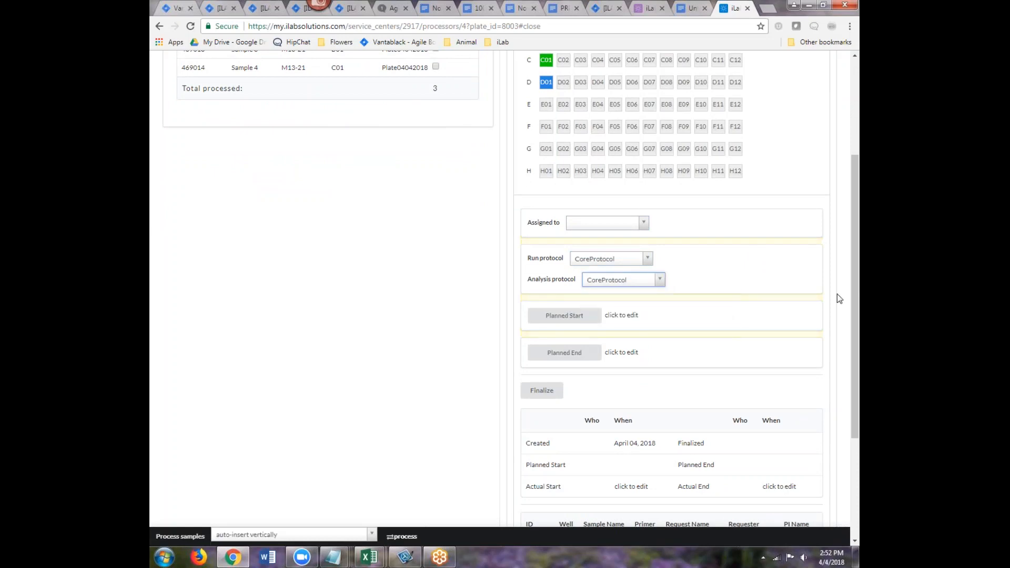
scroll(852, 296, down, 3)
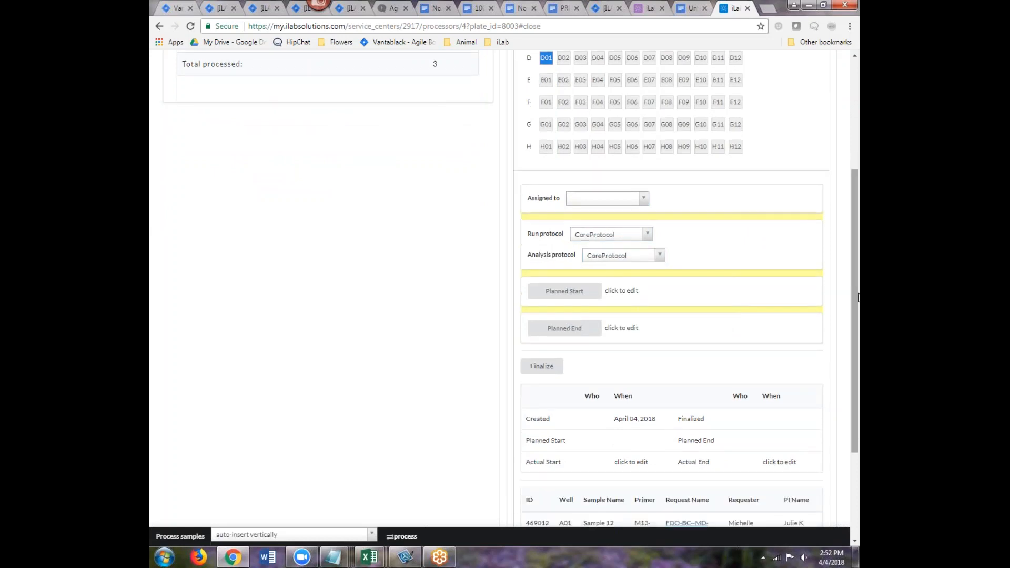
scroll(858, 296, down, 1)
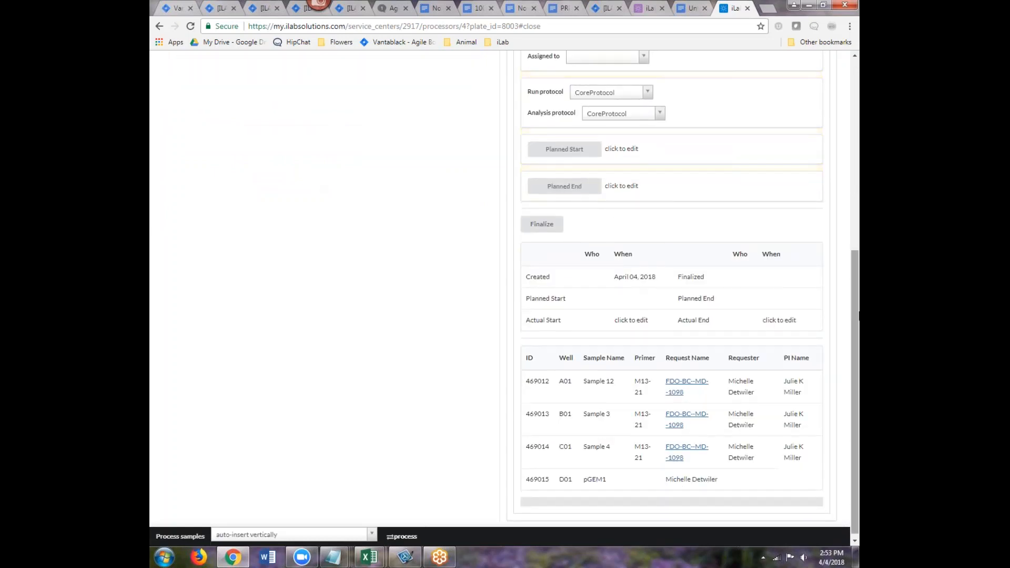
- Finalize the plate, then show the finalized plates in the plate list and close the list
click(541, 226)
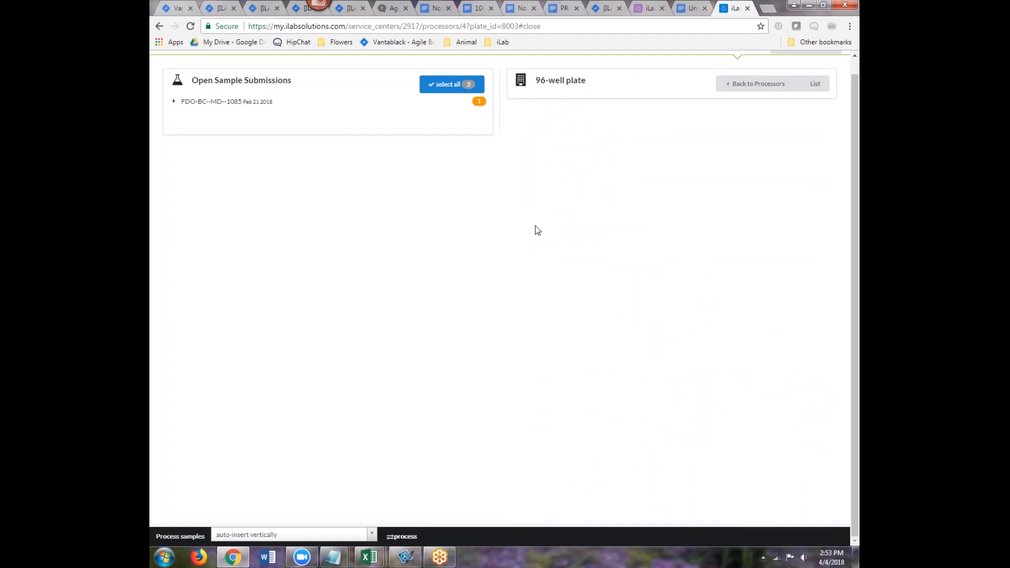
scroll(856, 321, up, 1)
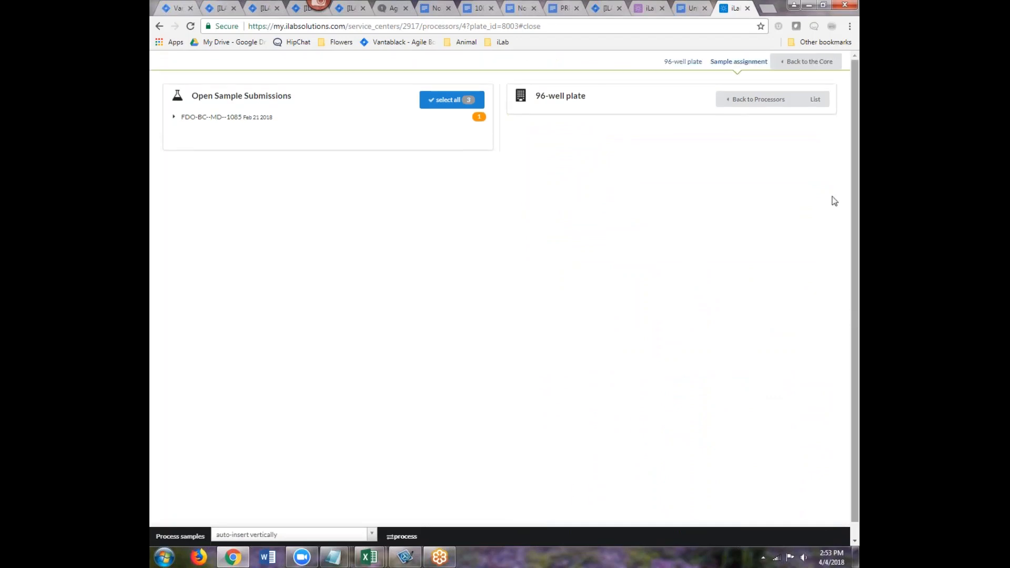
click(821, 104)
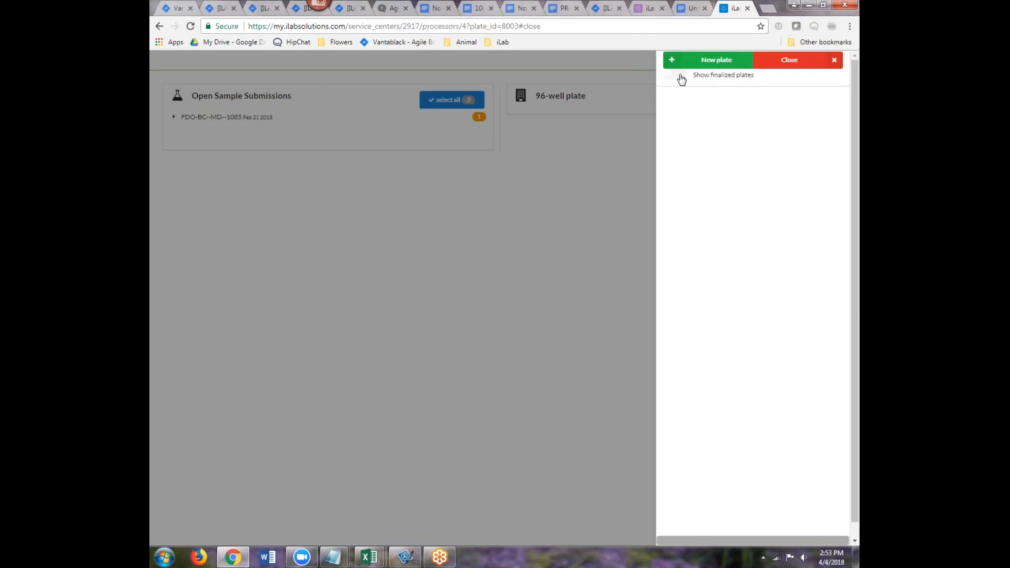
click(681, 76)
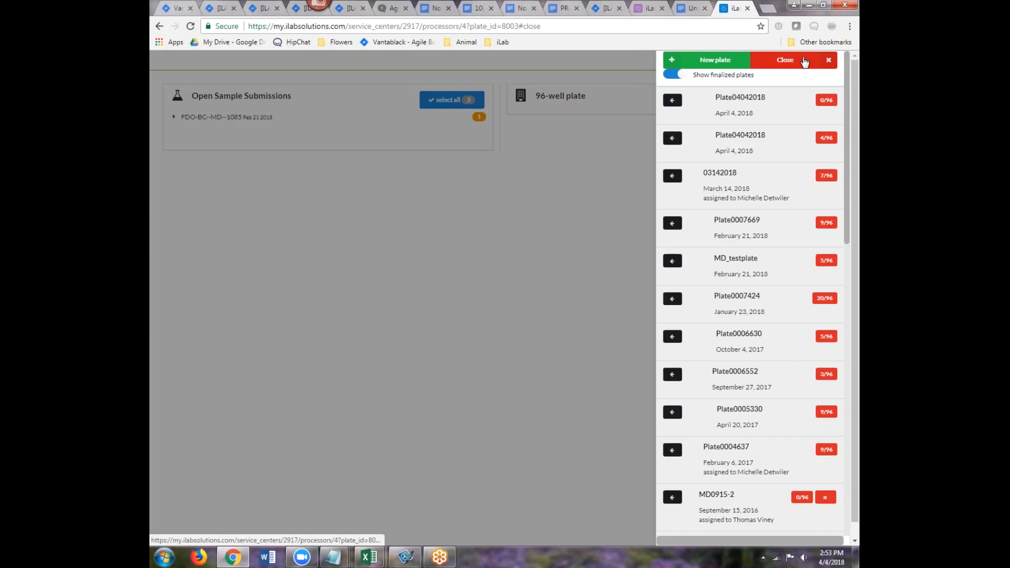
click(463, 209)
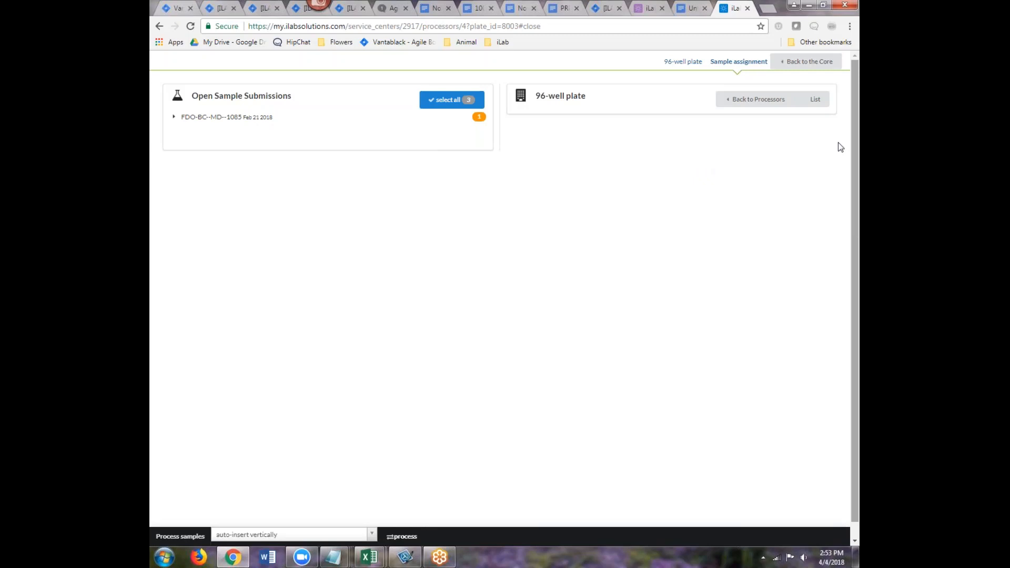
- Open Plate04042018 from the 96-well plate search and review its well layout, protocols, processing options and per-sample charge and rerun settings
click(684, 62)
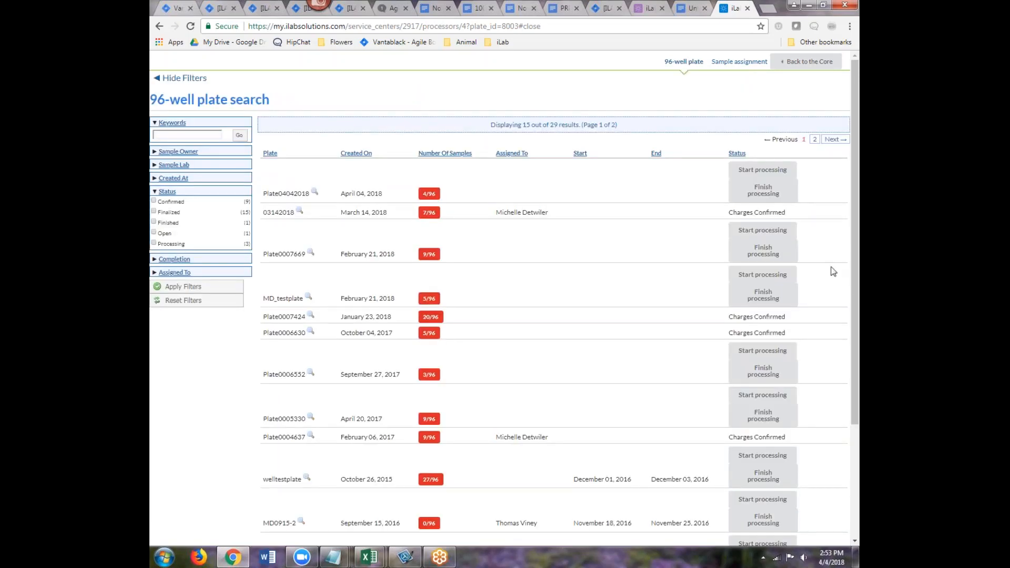
click(314, 193)
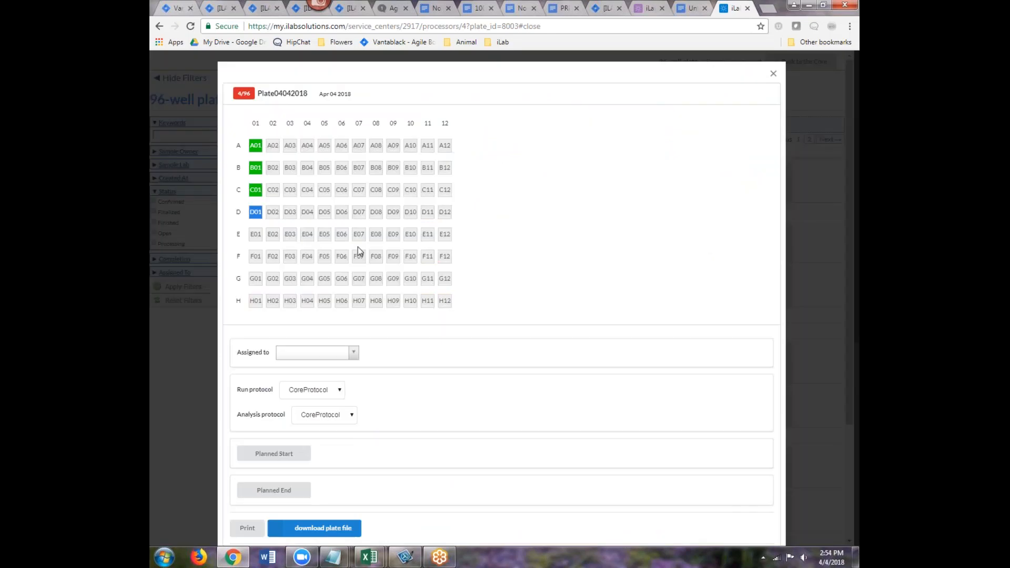
scroll(656, 289, down, 4)
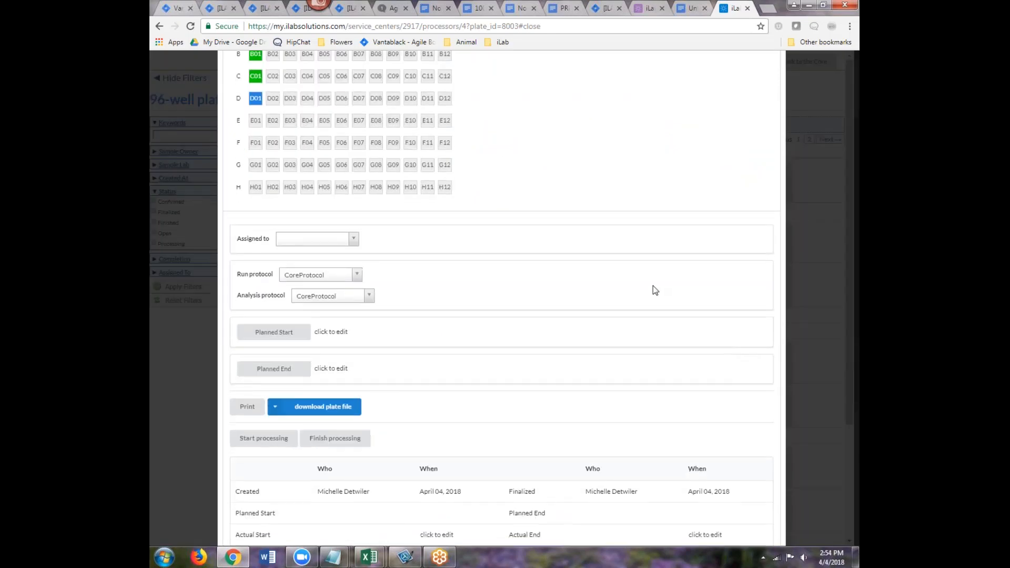
scroll(653, 294, down, 1)
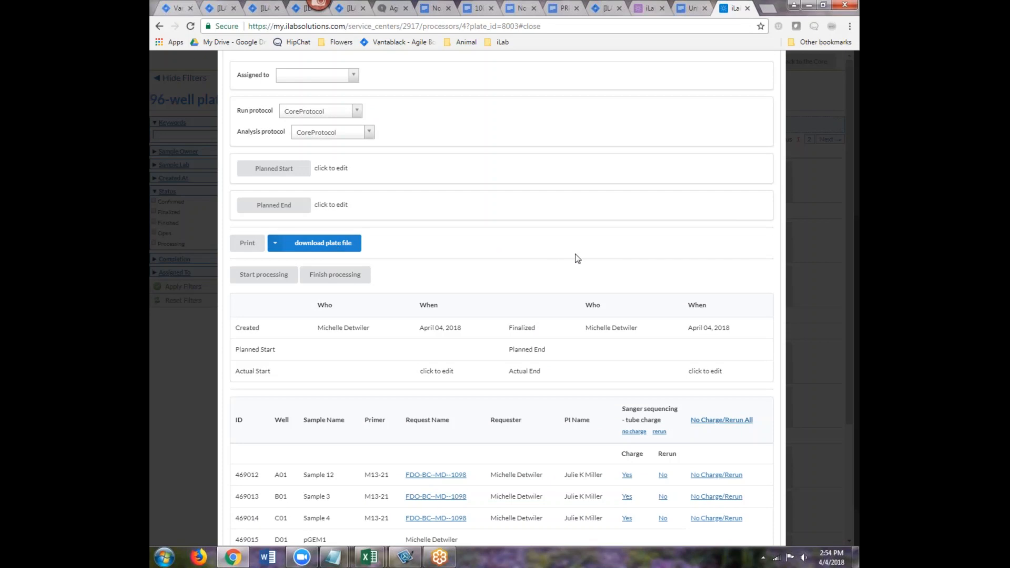
scroll(576, 256, down, 1)
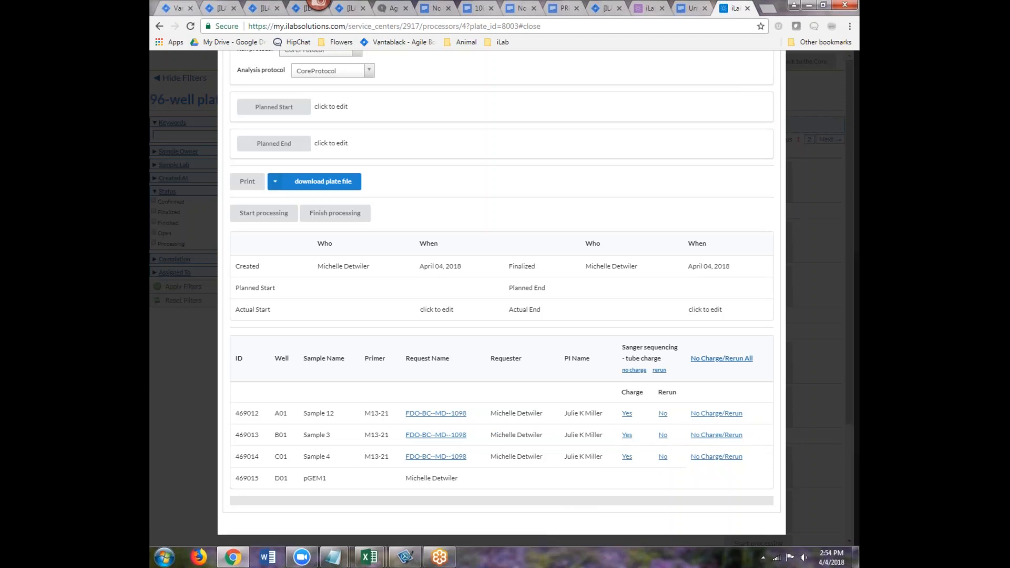
mouse_move(854, 444)
mouse_down()
mouse_move(854, 381)
mouse_move(854, 445)
mouse_up()
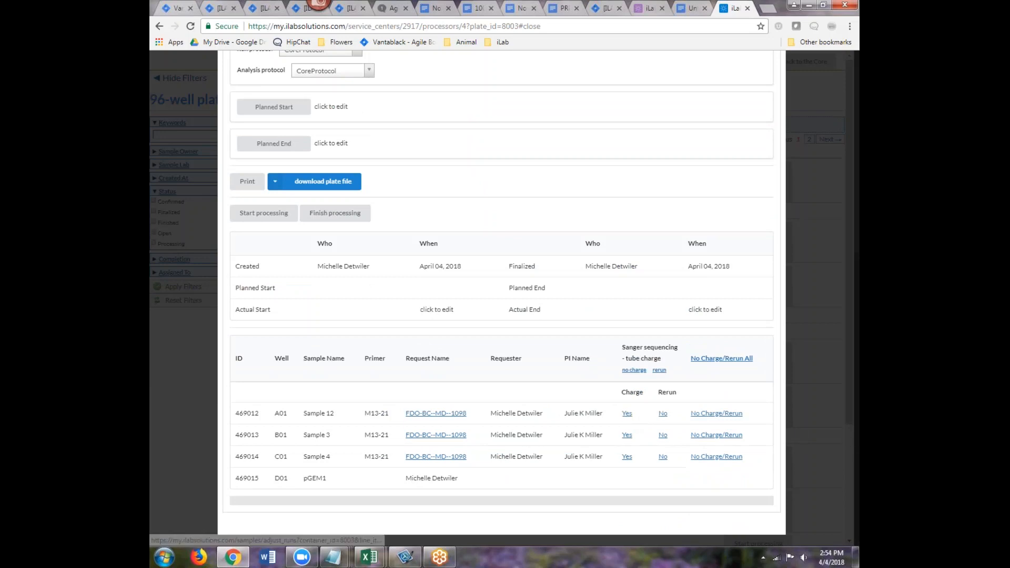
scroll(855, 423, up, 7)
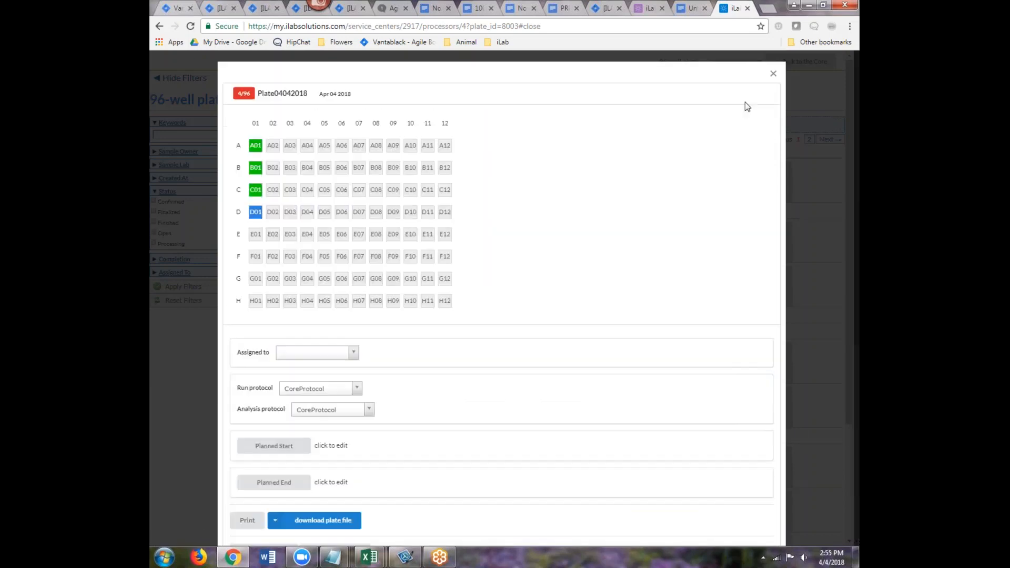
click(774, 77)
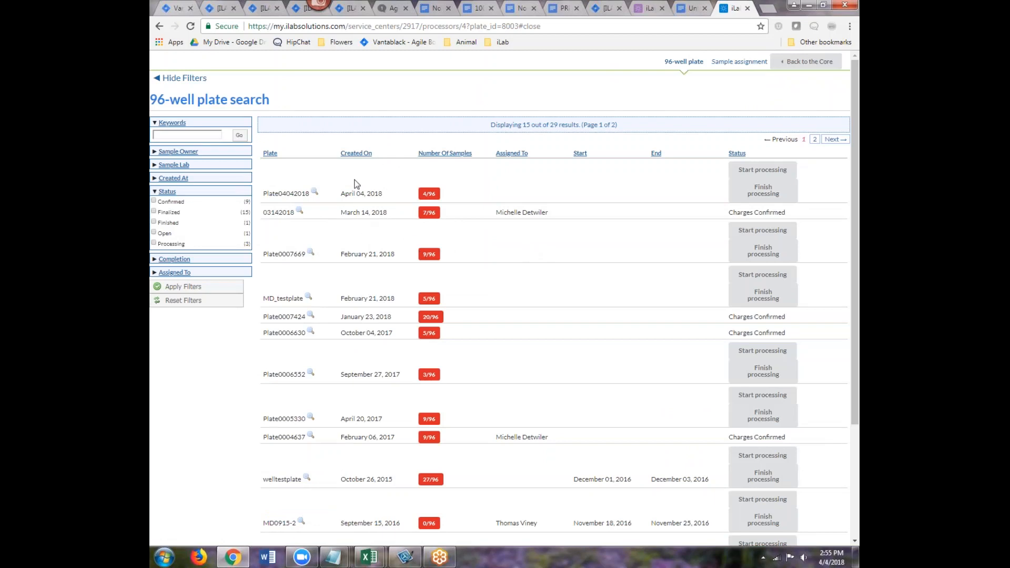
- Finish processing Plate04042018 and confirm its charges in the 96-well plate search
click(762, 193)
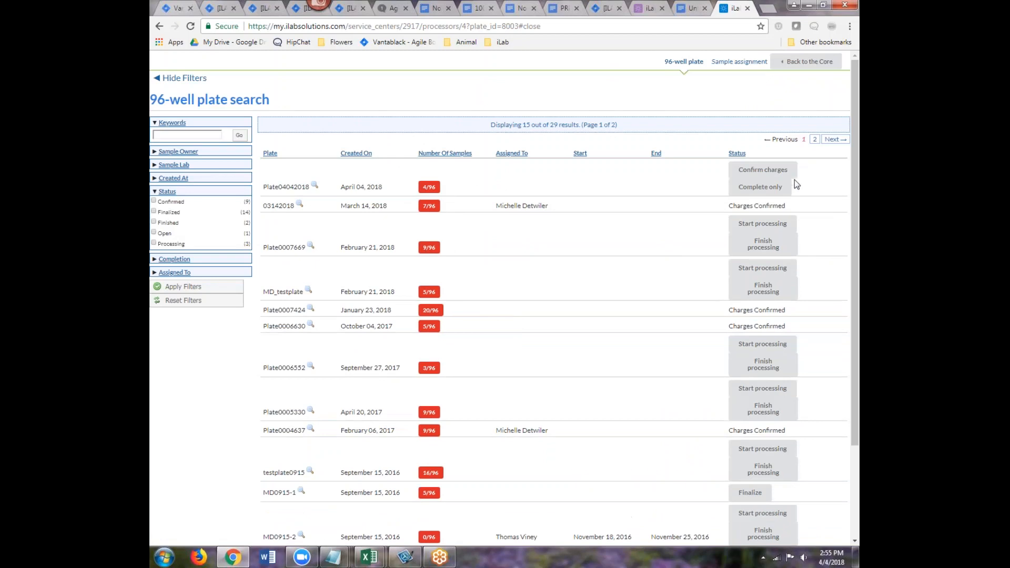
click(763, 171)
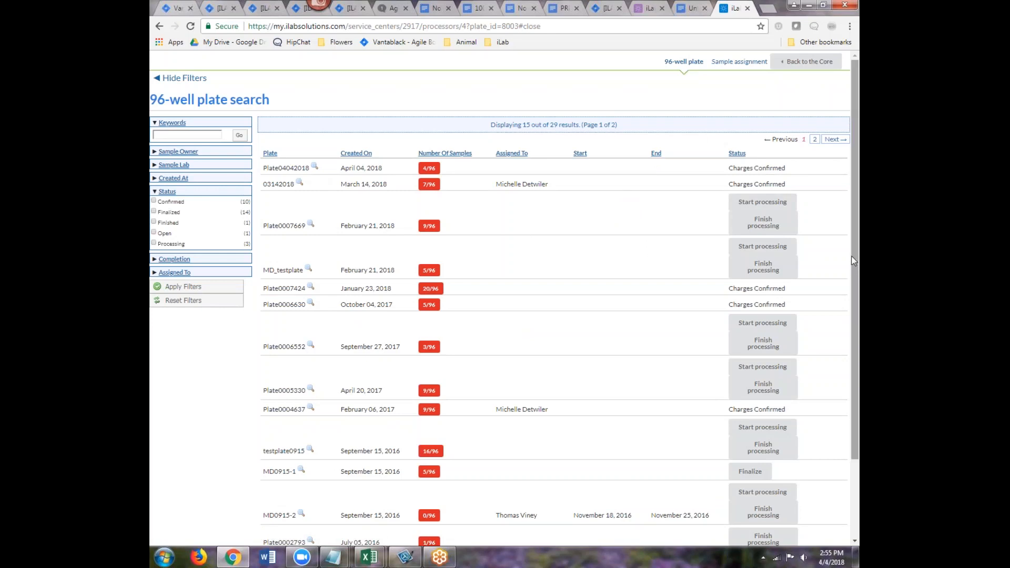
- Return to the core's list of all requests and complete the Apr 04 iLab Ordering request that is in processing
click(804, 62)
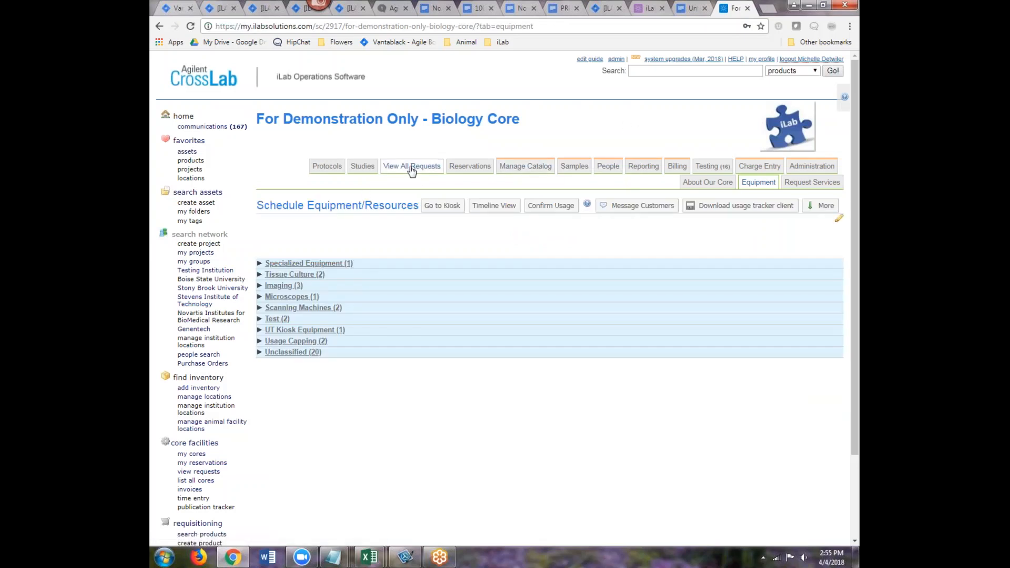
click(413, 164)
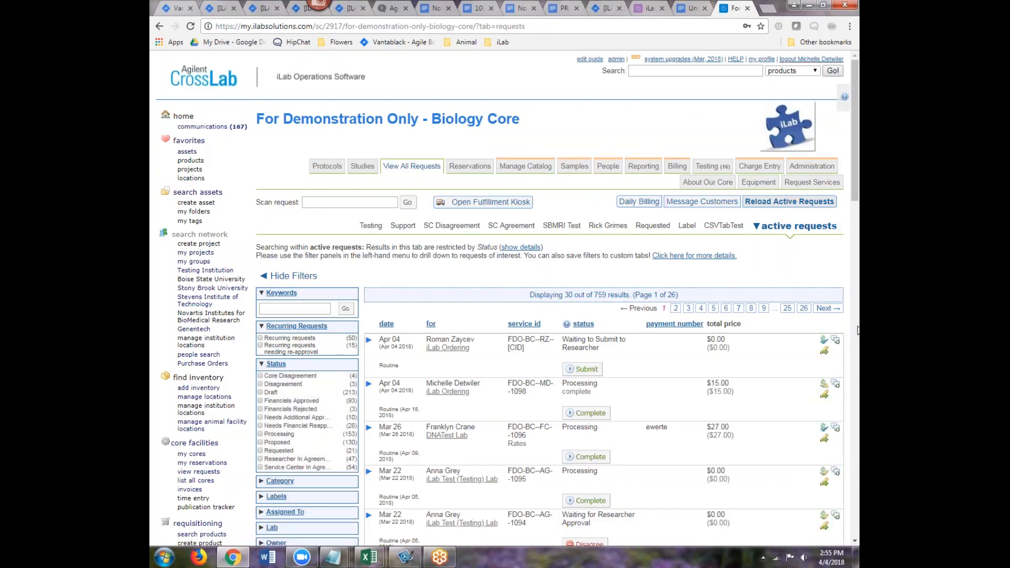
scroll(857, 330, down, 2)
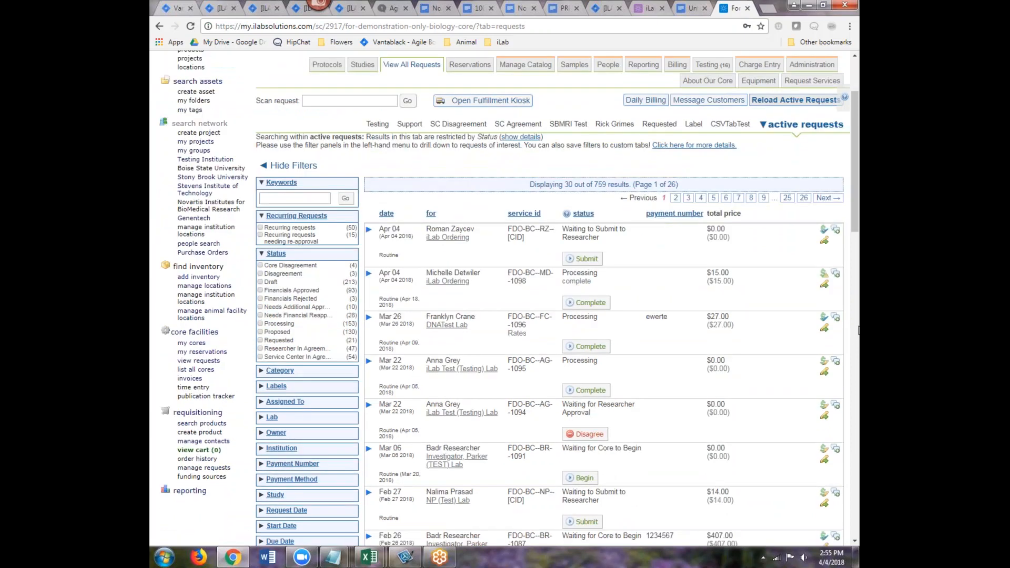
scroll(447, 226, down, 1)
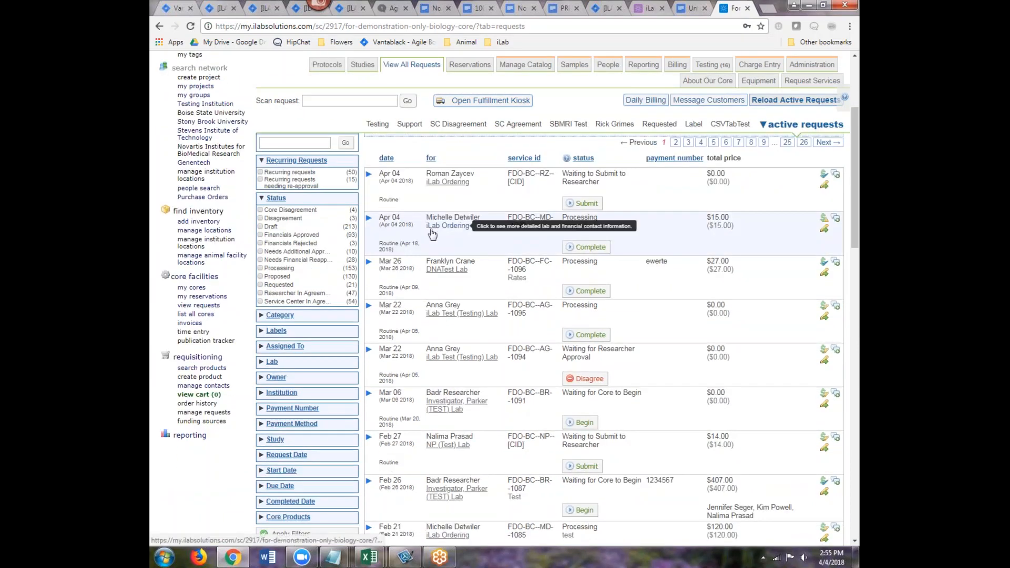
click(591, 247)
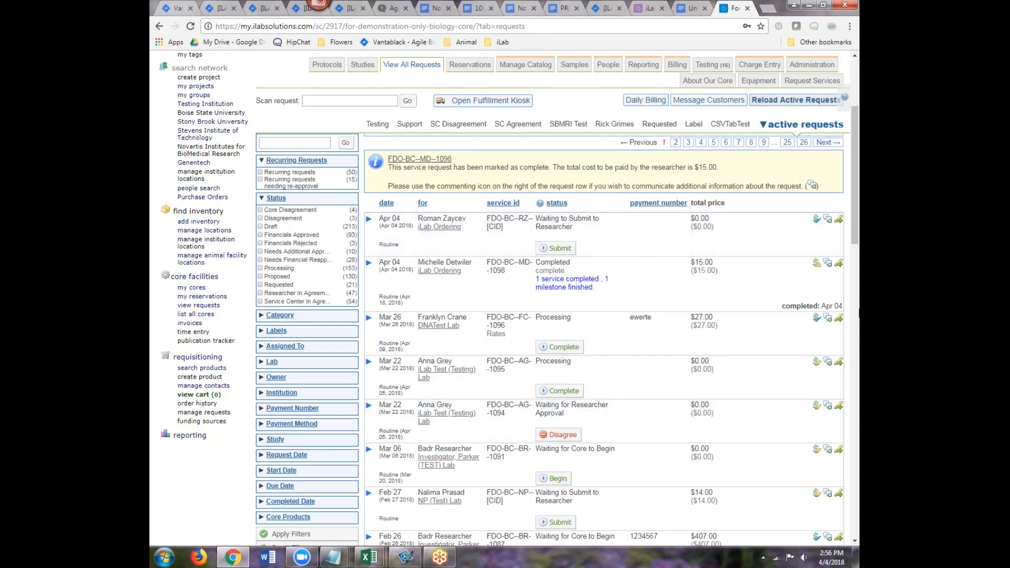
- Expand the completed Apr 04 iLab Ordering request and review its uploaded samples, Sanger sequencing tube charge, billing status and work status
scroll(858, 303, down, 1)
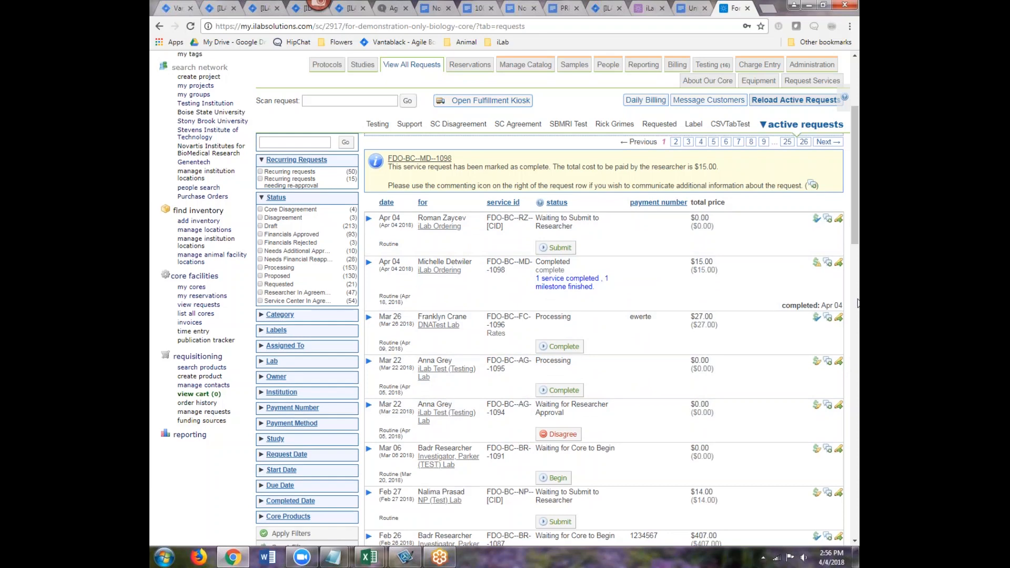
scroll(857, 303, up, 1)
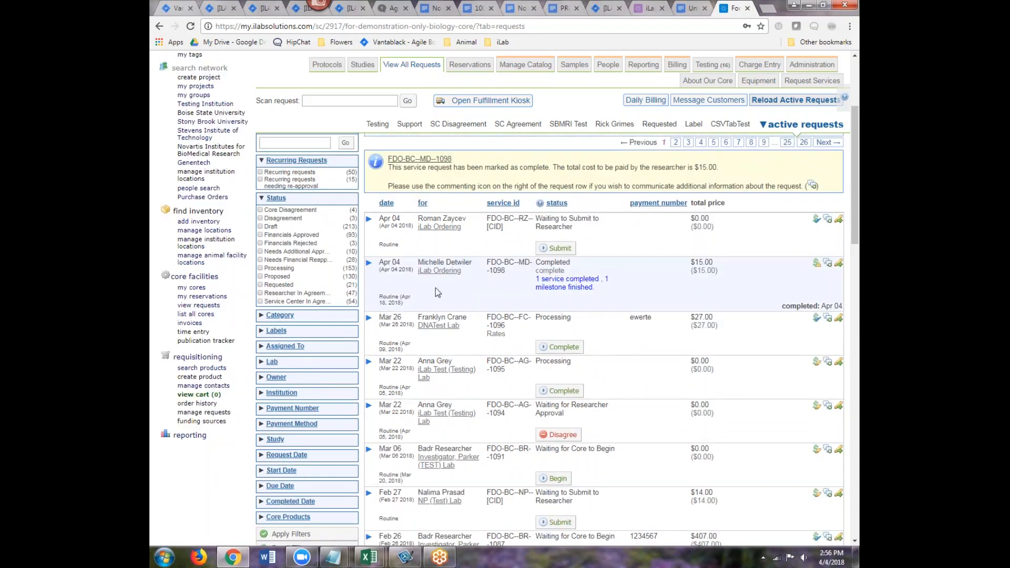
click(369, 264)
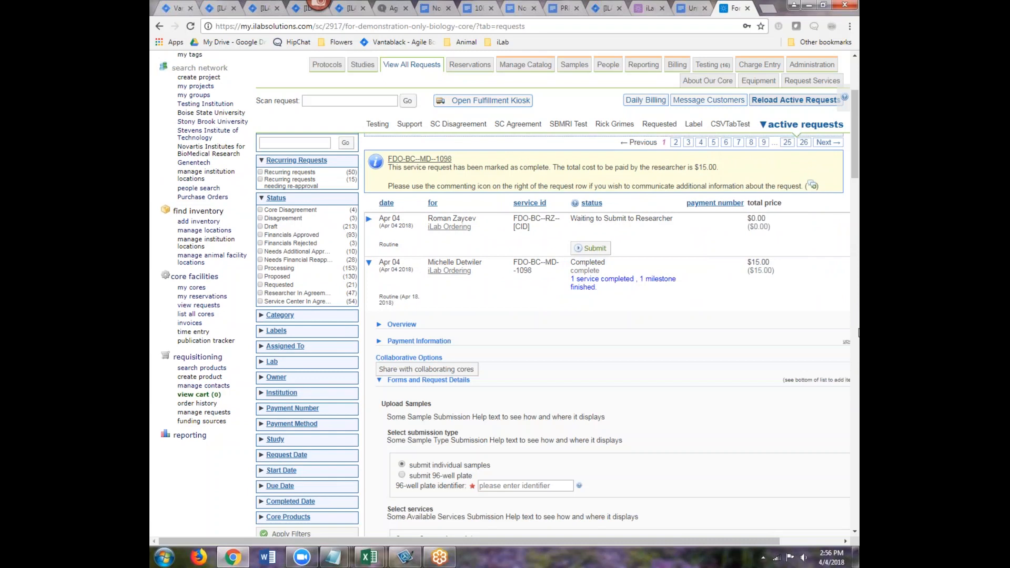
scroll(857, 331, down, 3)
scroll(858, 330, down, 2)
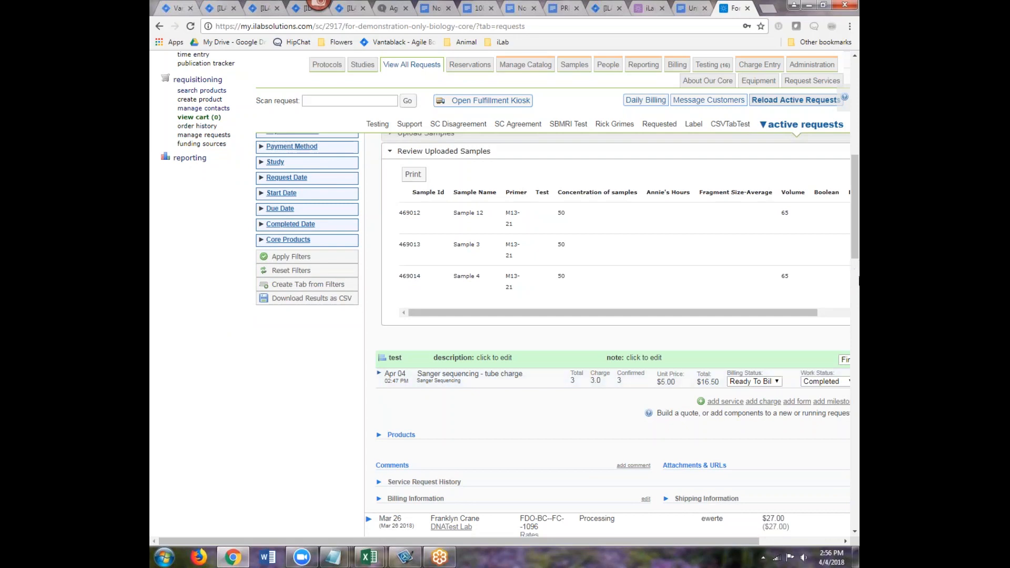
scroll(857, 279, up, 4)
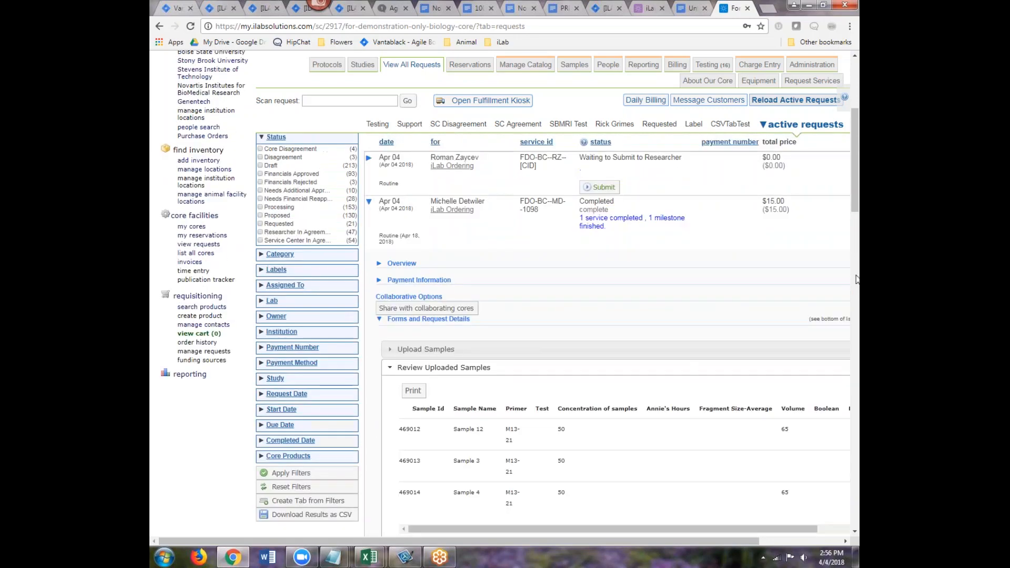
scroll(857, 278, up, 1)
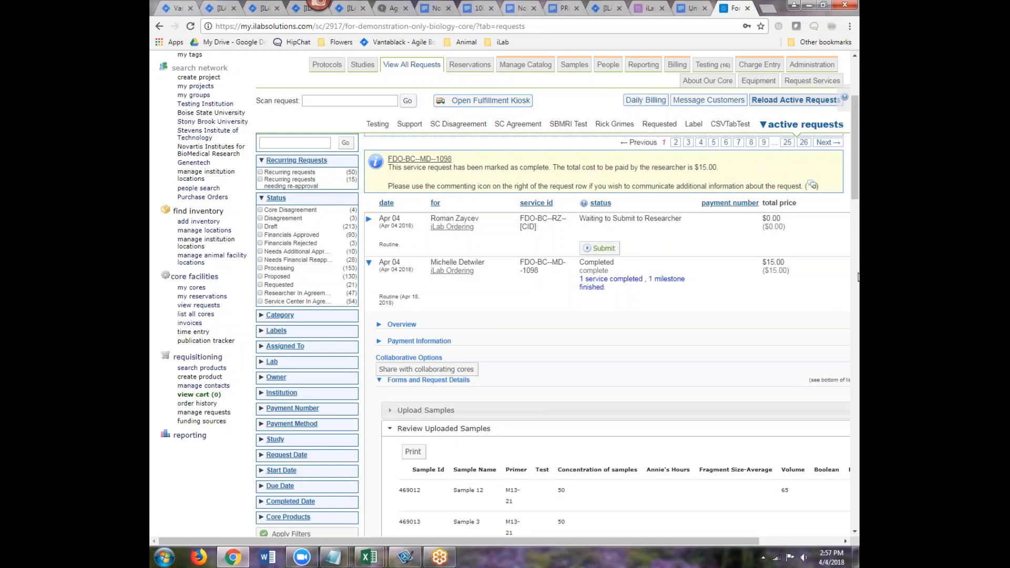